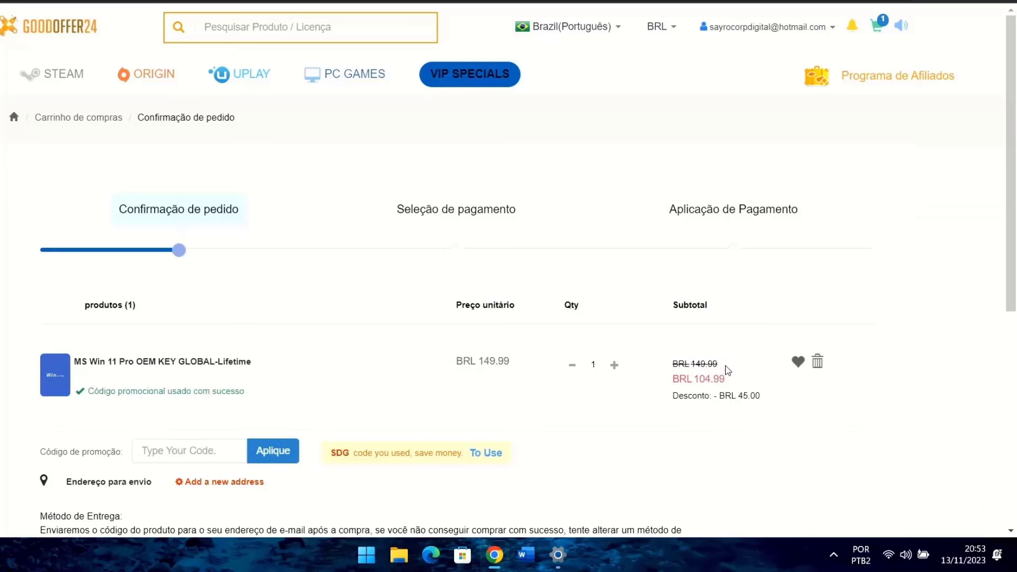
# Complete the checkout for one MS Win 11 Pro OEM key with the SDG discount, using the recommended card payment option.
pyautogui.scroll(-3, 179, 378)
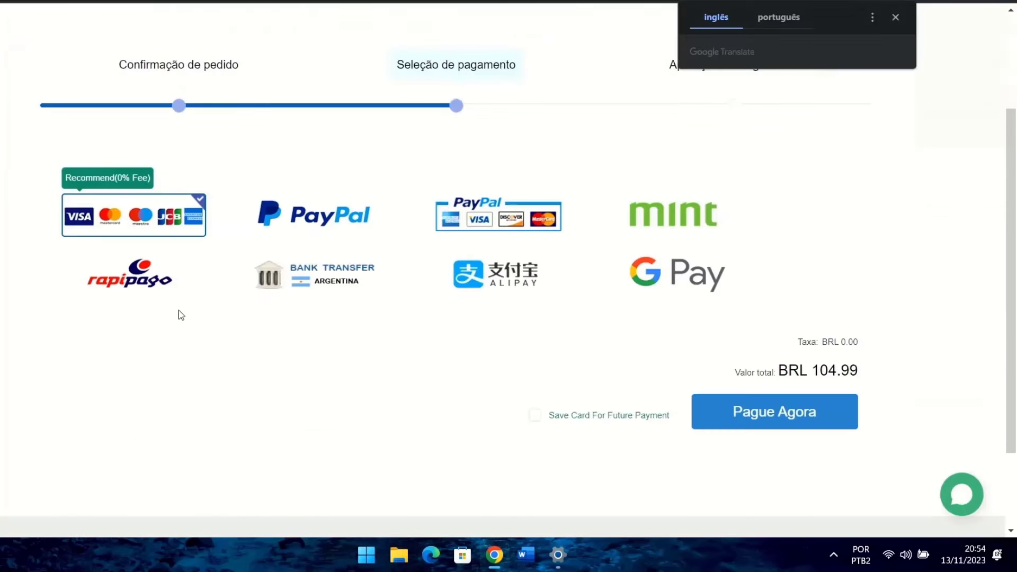
pyautogui.scroll(-4, 179, 313)
pyautogui.click(398, 260)
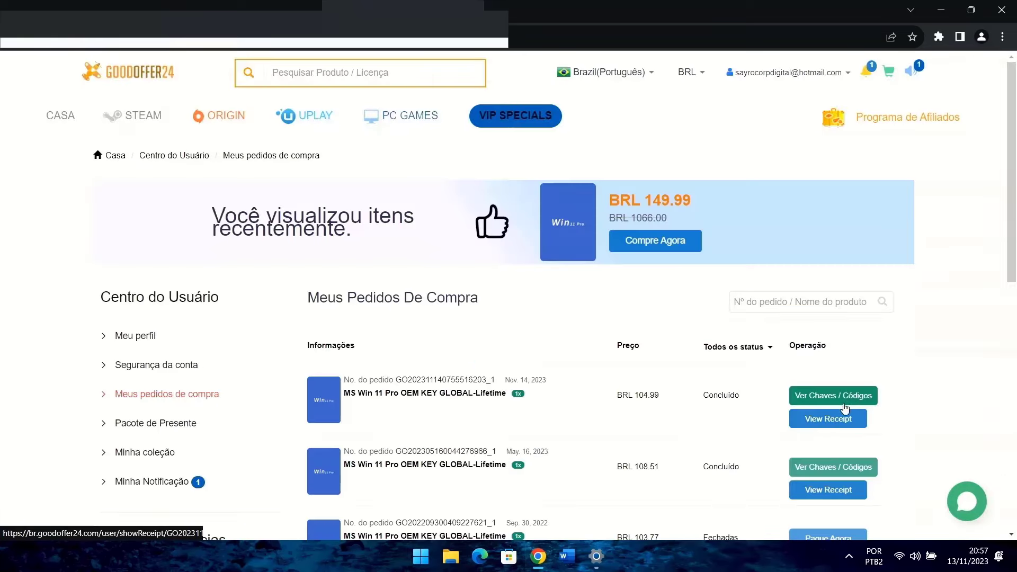
# Open the key details of the newest MS Win 11 Pro order and copy the product key.
pyautogui.click(830, 418)
pyautogui.scroll(-5, 1012, 281)
pyautogui.moveTo(490, 410); pyautogui.dragTo(639, 412)
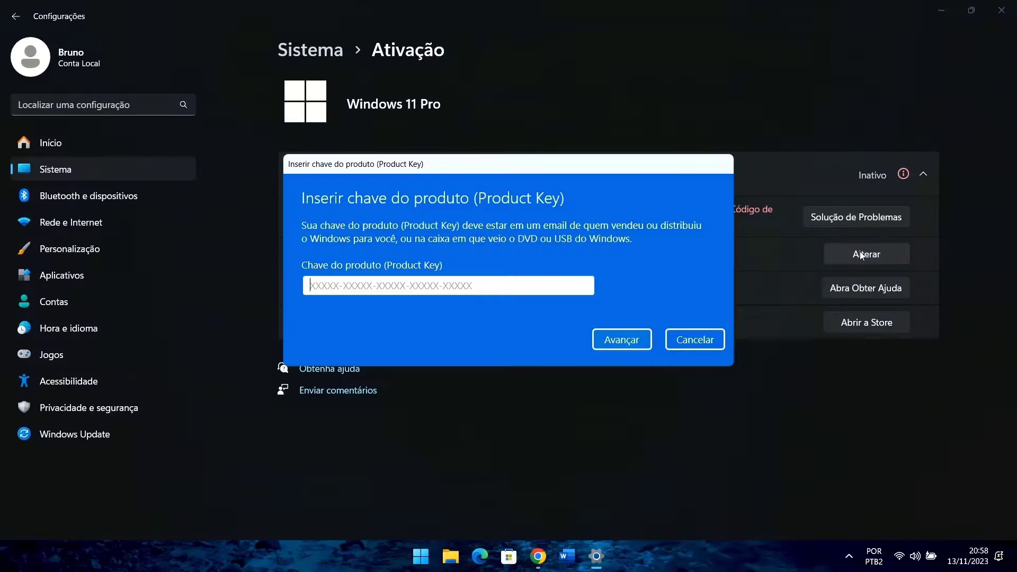
# Paste the product key into the Windows activation dialog in Settings, activate Windows 11 Pro and close the dialog.
pyautogui.hotkey('ctrl', 'v')
pyautogui.click(624, 337)
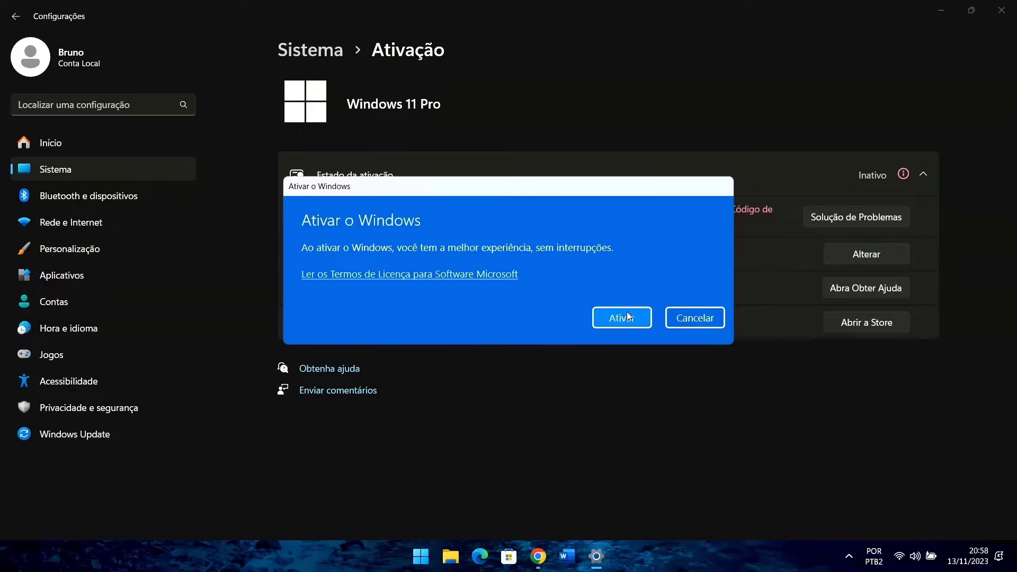
pyautogui.click(628, 313)
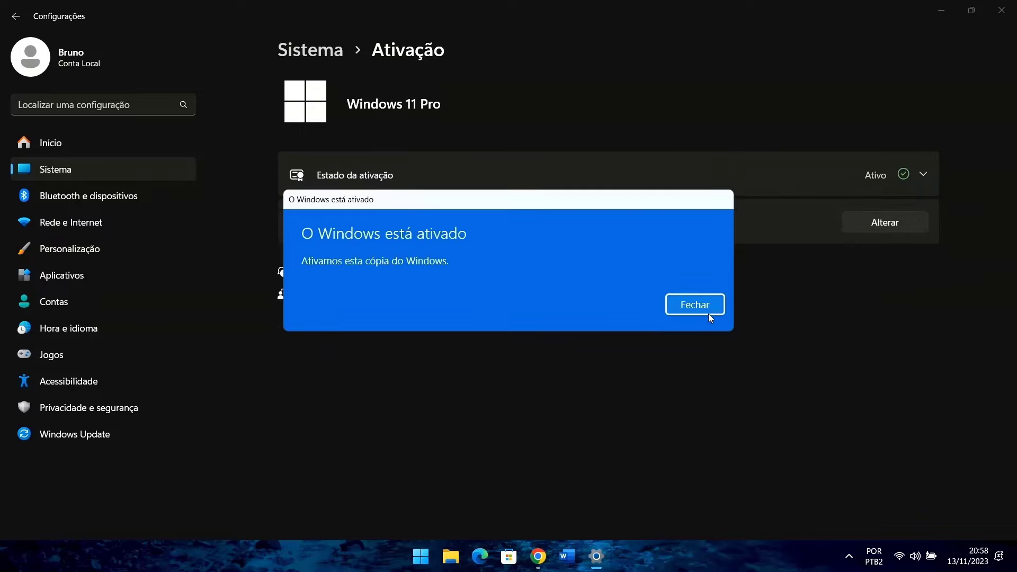
pyautogui.click(708, 313)
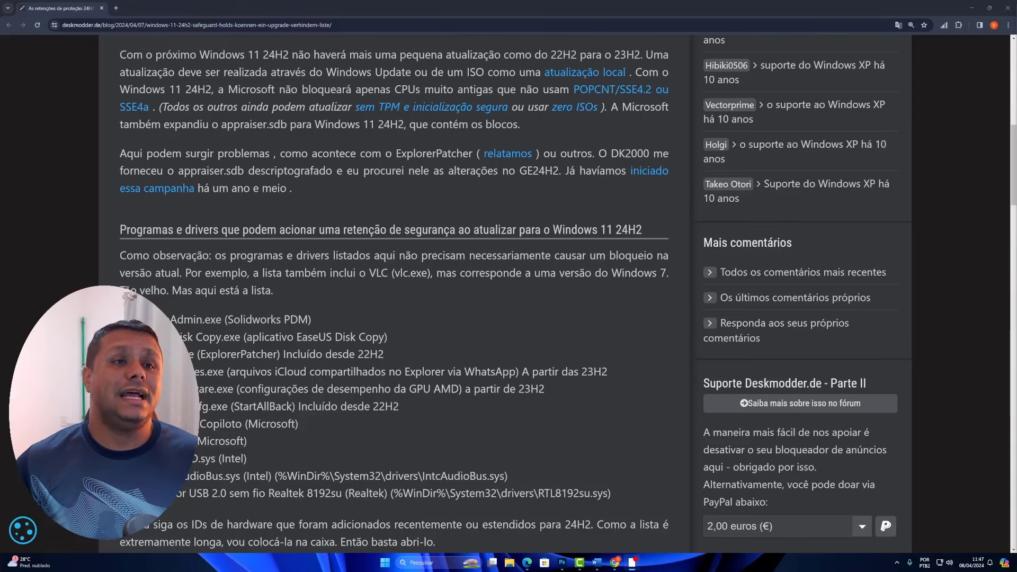
# Read the Deskmodder article on Windows 11 24H2 safeguard holds, from its introduction to the list of blocking programs and drivers.
pyautogui.scroll(5, 468, 268)
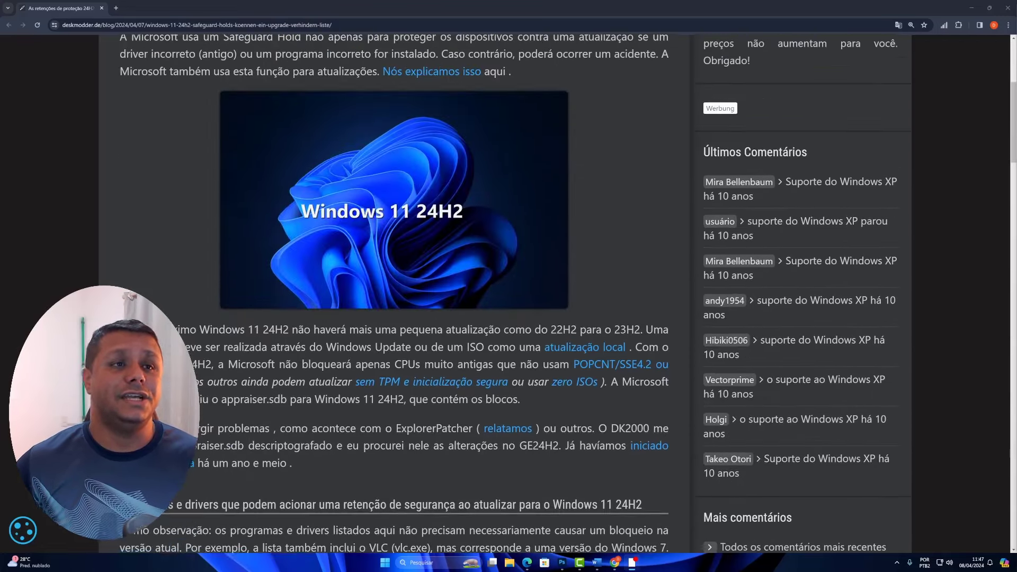
pyautogui.scroll(4, 462, 261)
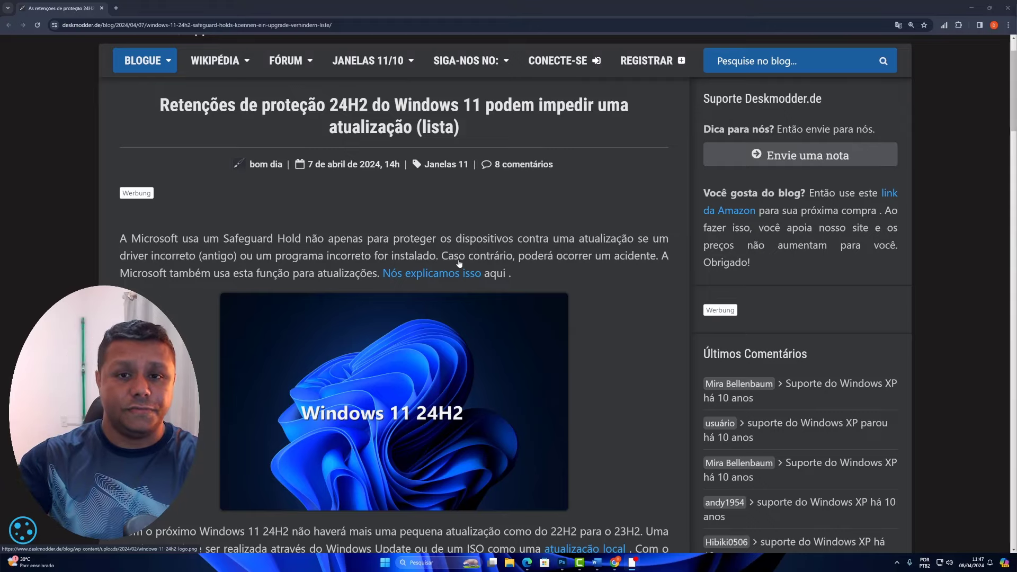
pyautogui.scroll(-4, 460, 263)
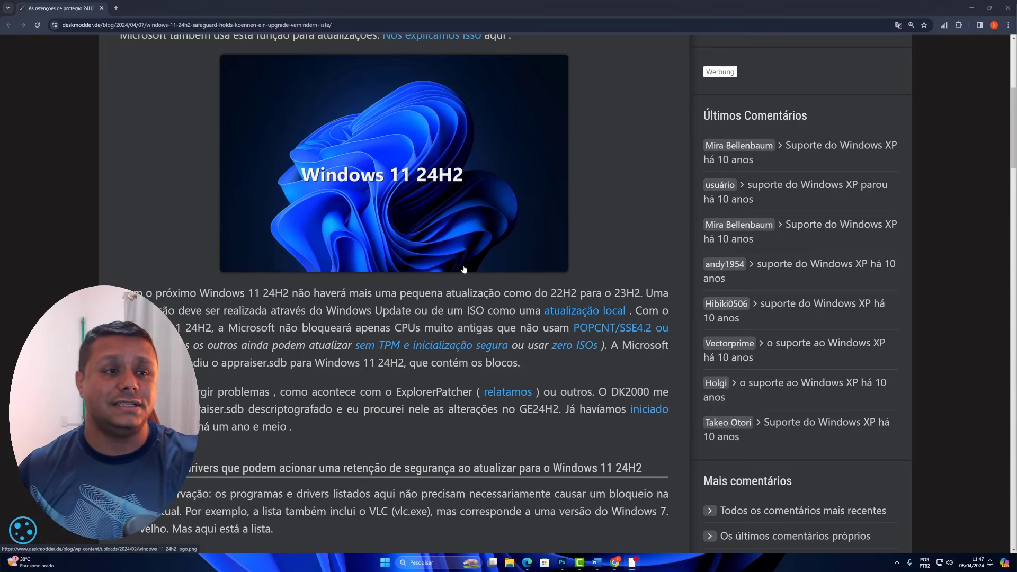
pyautogui.scroll(-3, 463, 269)
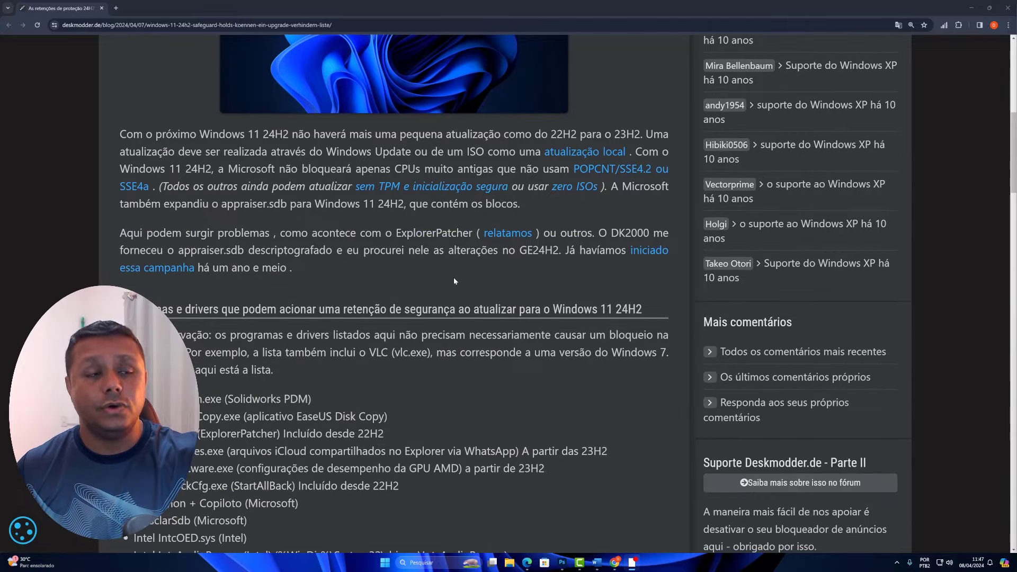
pyautogui.scroll(-1, 450, 278)
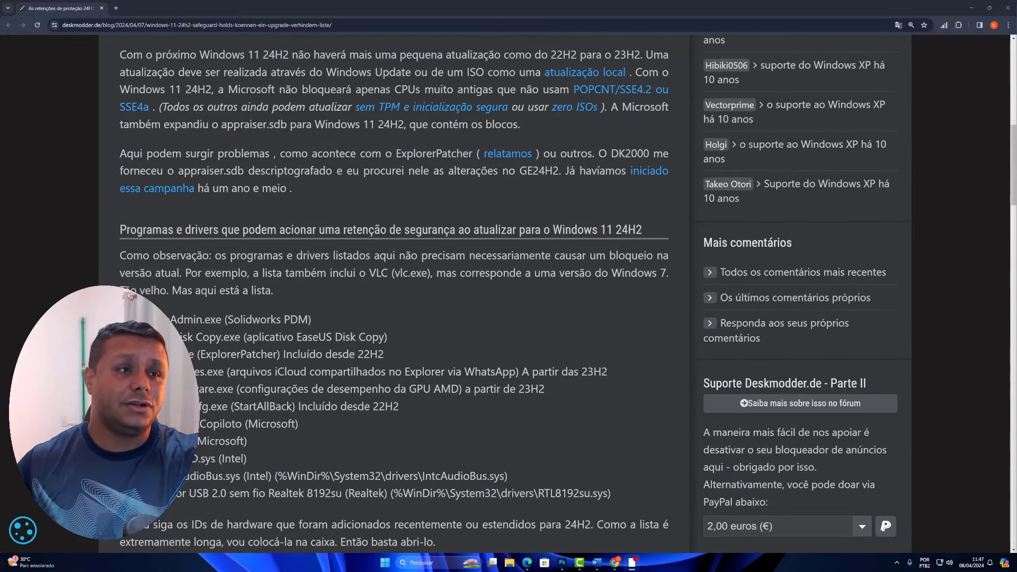
pyautogui.moveTo(214, 230); pyautogui.dragTo(644, 231)
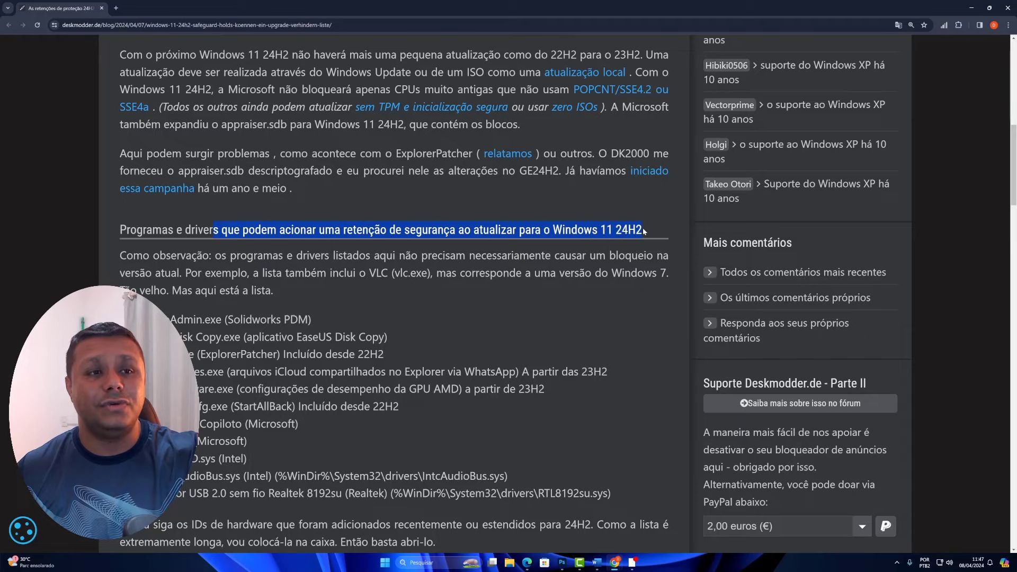
pyautogui.click(574, 293)
pyautogui.scroll(-2, 574, 293)
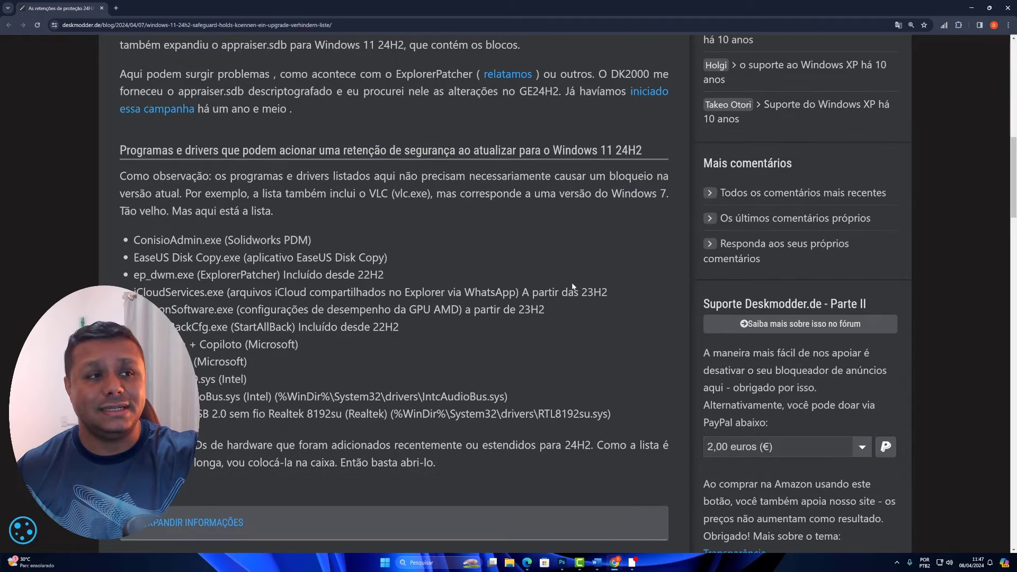
pyautogui.scroll(-1, 556, 273)
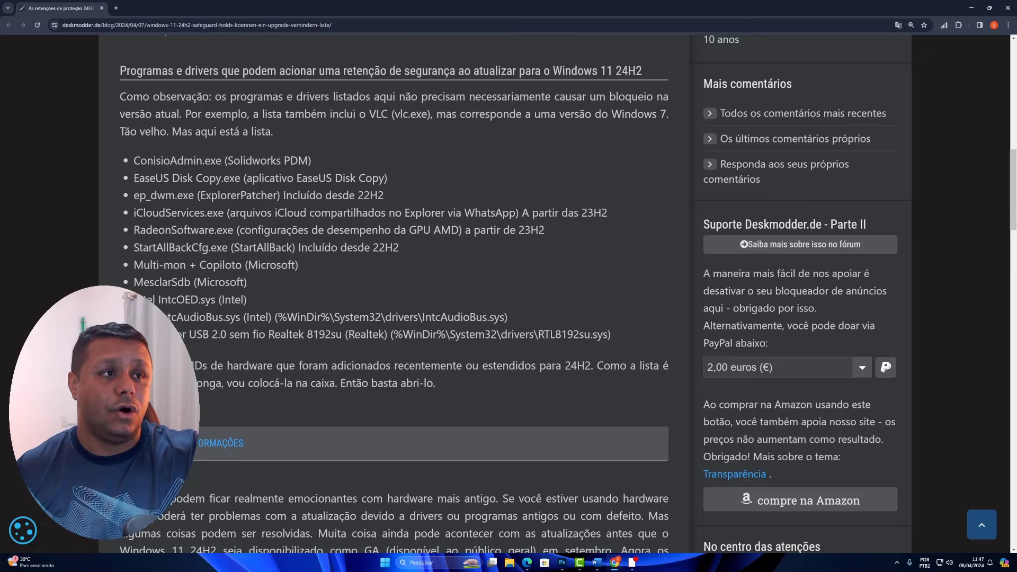
# Examine the listed programs that can block the 24H2 update, including ConisioAdmin.exe, iCloudServices.exe, RadeonSoftware.exe and StartAllBackCfg.exe.
pyautogui.moveTo(193, 160); pyautogui.dragTo(211, 161)
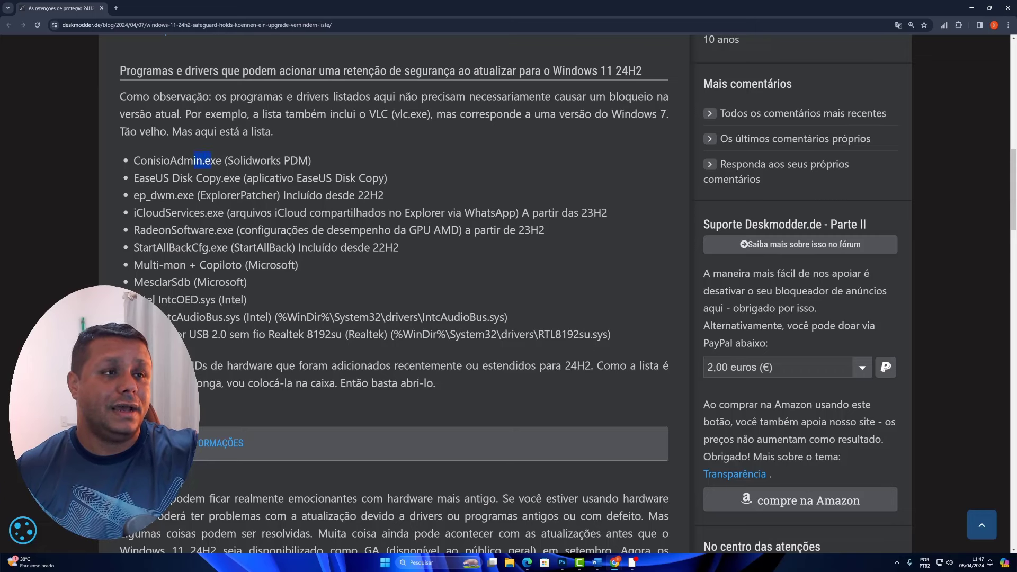
pyautogui.click(211, 161)
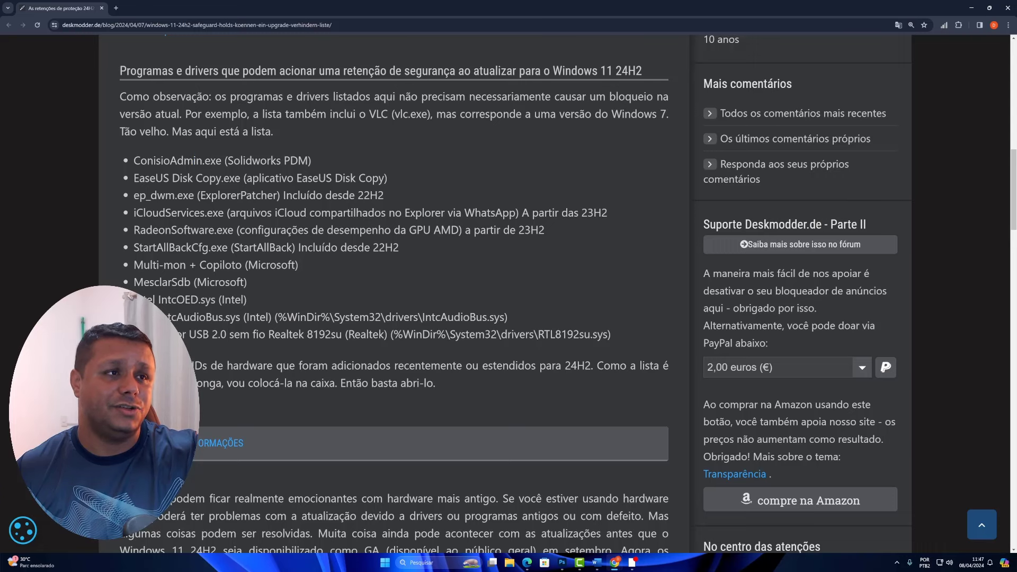
pyautogui.moveTo(170, 161); pyautogui.dragTo(133, 160)
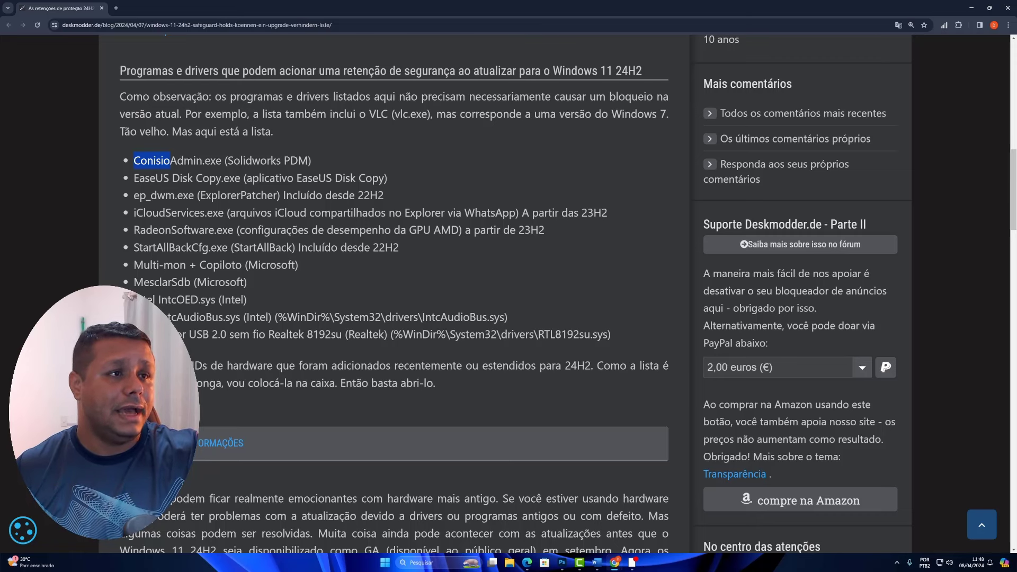
pyautogui.moveTo(136, 212); pyautogui.dragTo(224, 212)
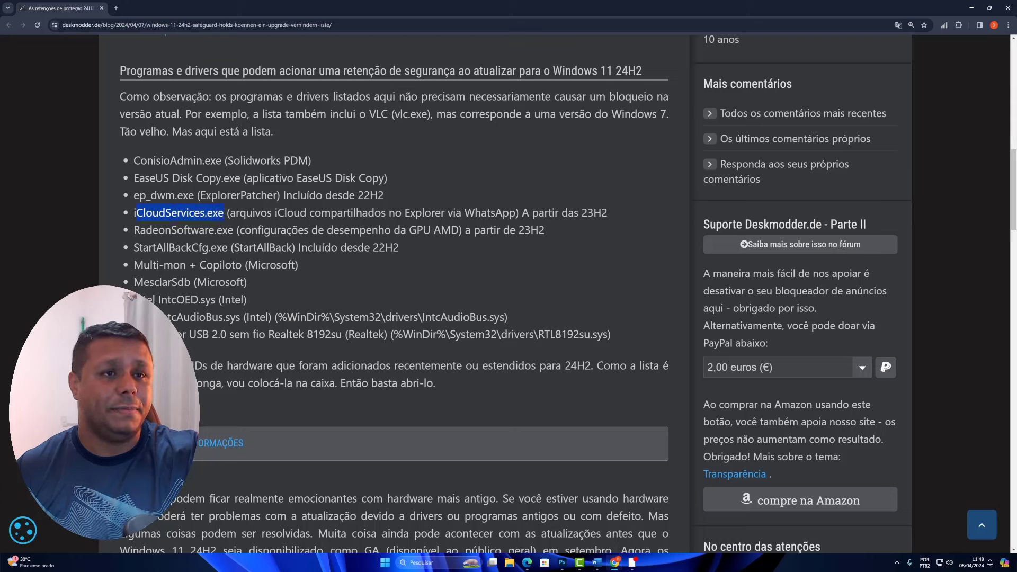
pyautogui.moveTo(171, 230); pyautogui.dragTo(214, 230)
pyautogui.scroll(-1, 394, 291)
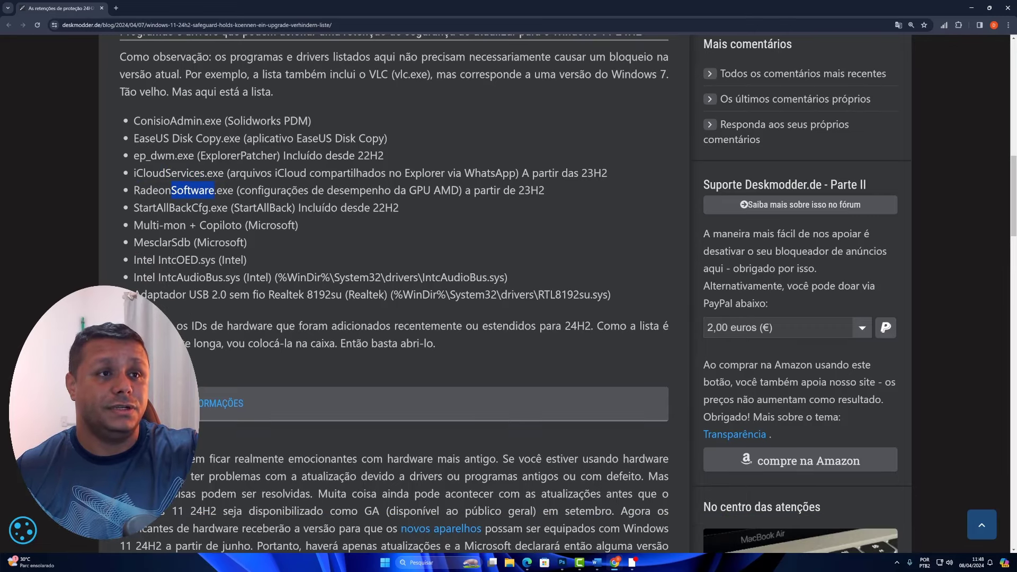
pyautogui.moveTo(463, 189); pyautogui.dragTo(534, 202)
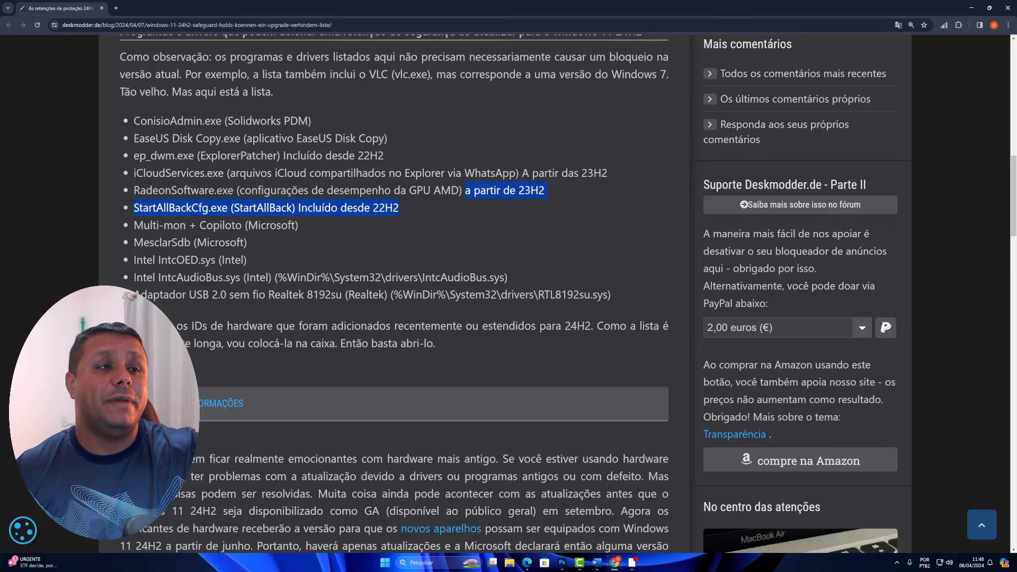
pyautogui.click(533, 202)
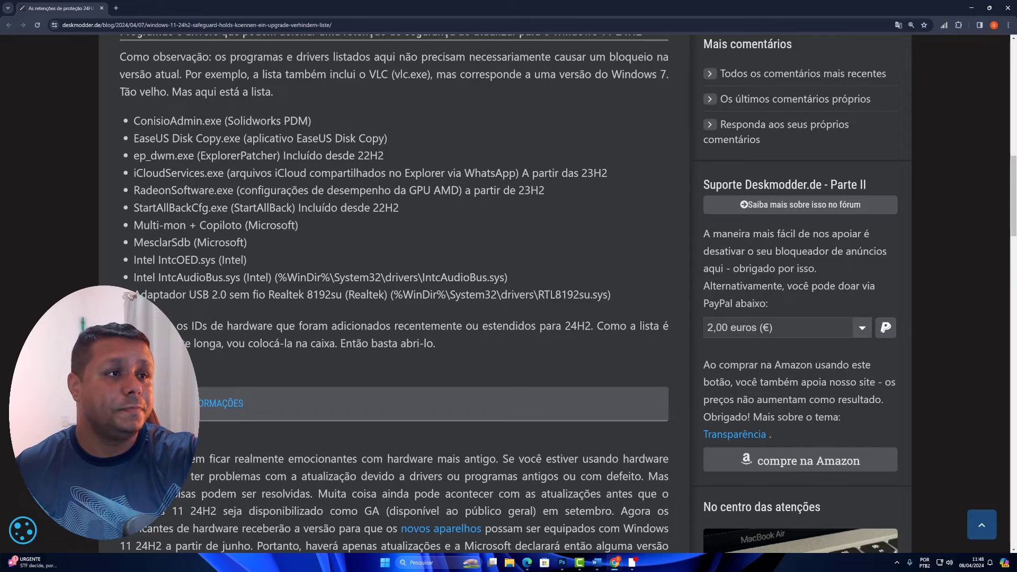
# Examine the Realtek 8192su wireless USB 2.0 adapter entry, and highlight the whole list of blocking programs and drivers.
pyautogui.scroll(-1, 165, 238)
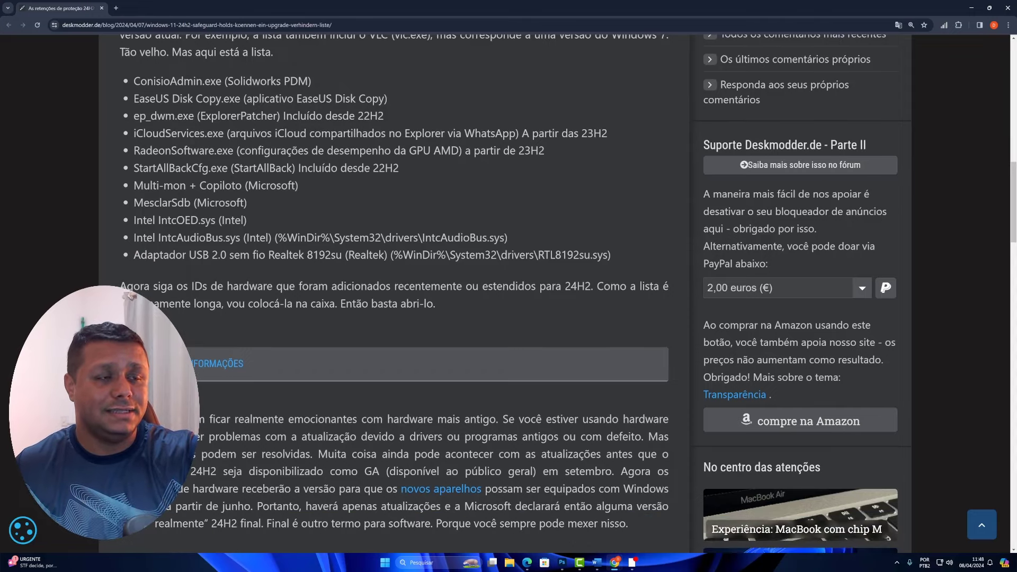
pyautogui.moveTo(132, 258); pyautogui.dragTo(304, 257)
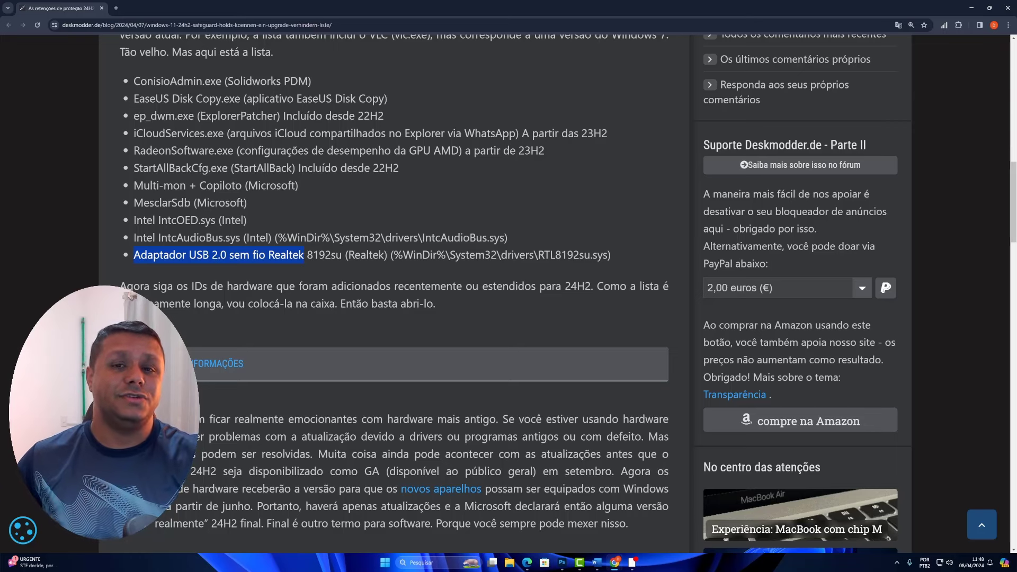
pyautogui.click(130, 295)
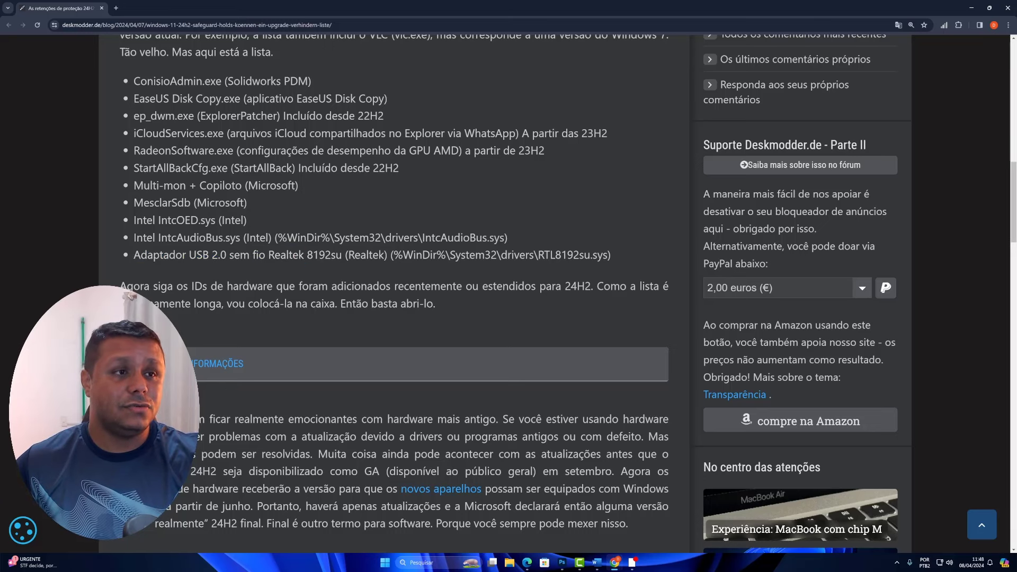
pyautogui.moveTo(289, 255); pyautogui.dragTo(134, 257)
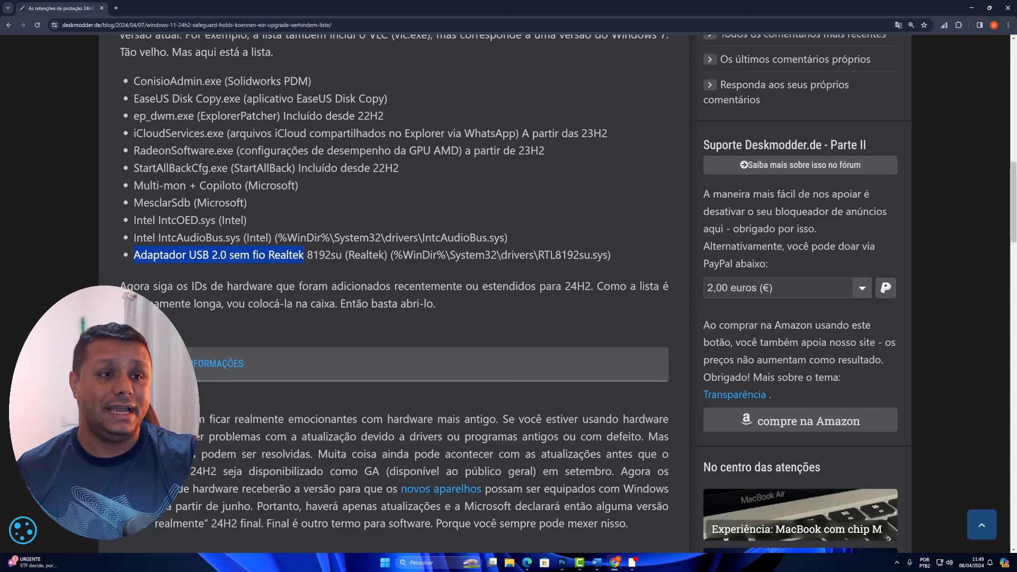
pyautogui.scroll(1, 509, 292)
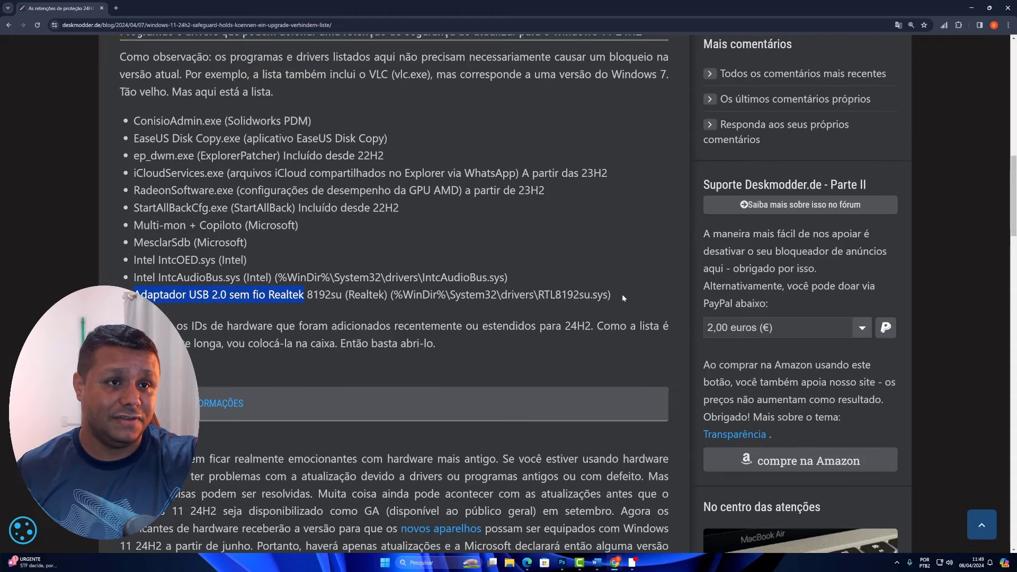
pyautogui.moveTo(623, 299); pyautogui.dragTo(133, 121)
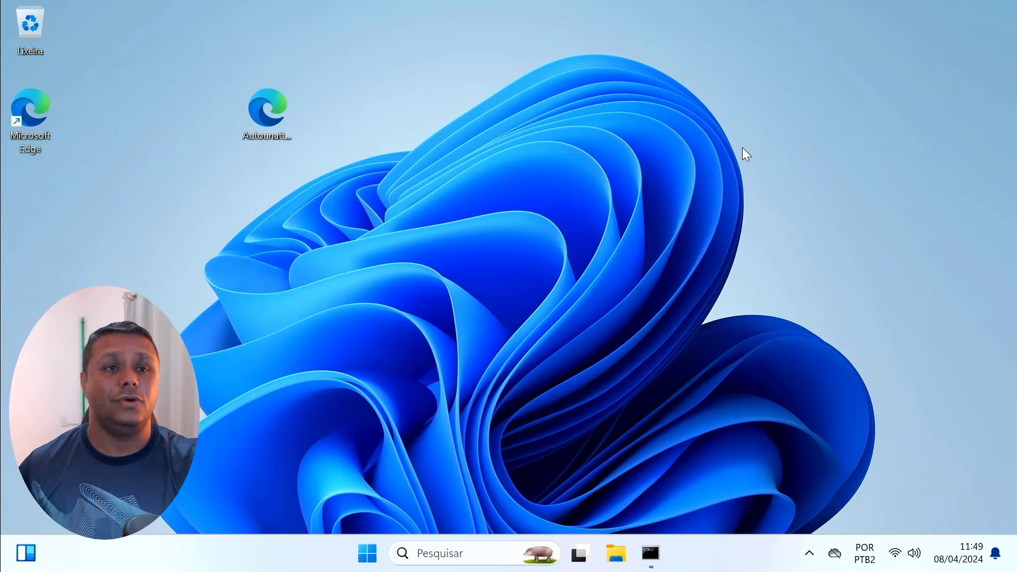
# Rerun "setup /product server" on drive E: in the administrator command prompt, and cancel the Windows Server installation.
pyautogui.click(653, 556)
pyautogui.press('Up')
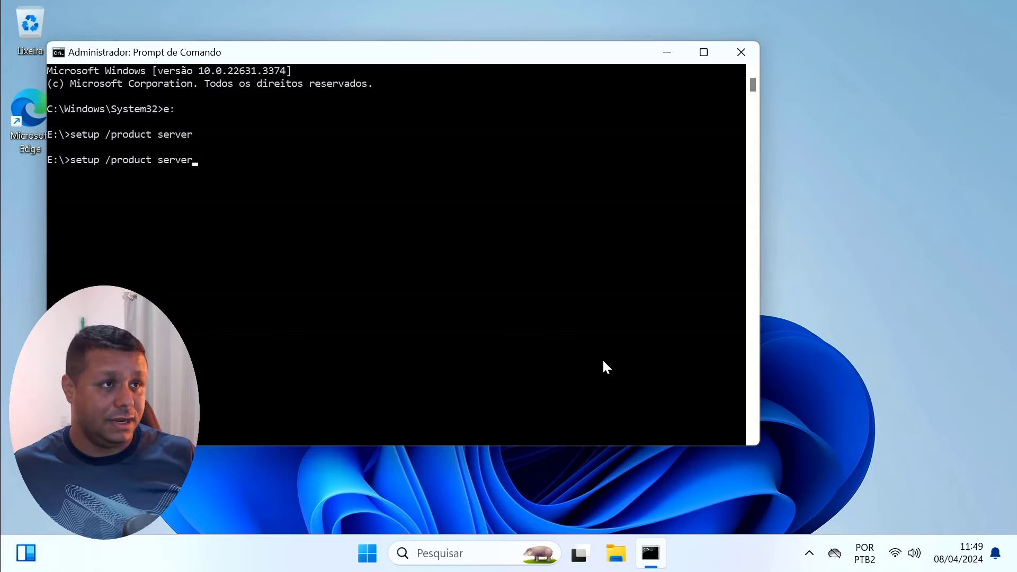
pyautogui.press('Return')
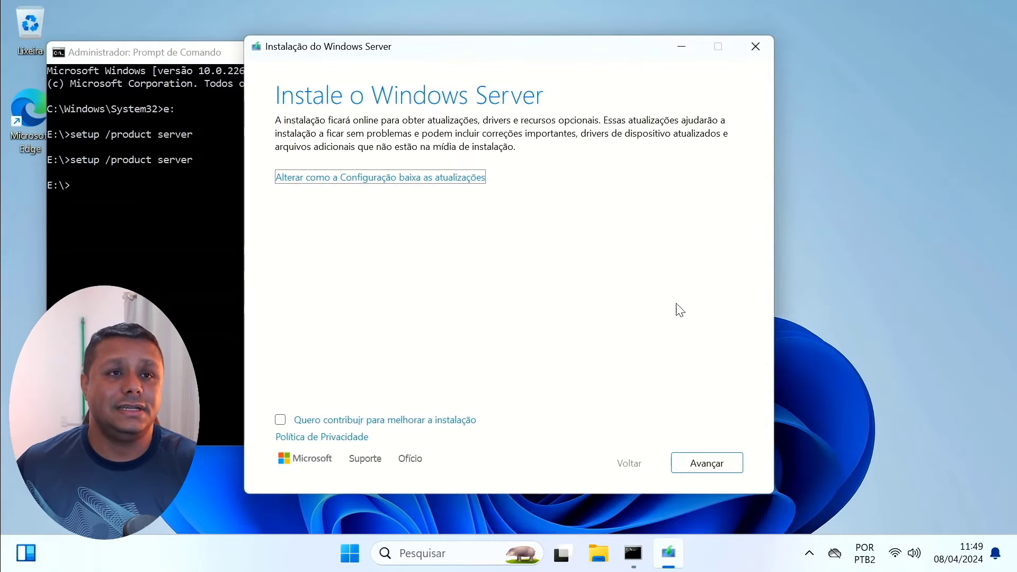
pyautogui.click(757, 46)
pyautogui.click(513, 341)
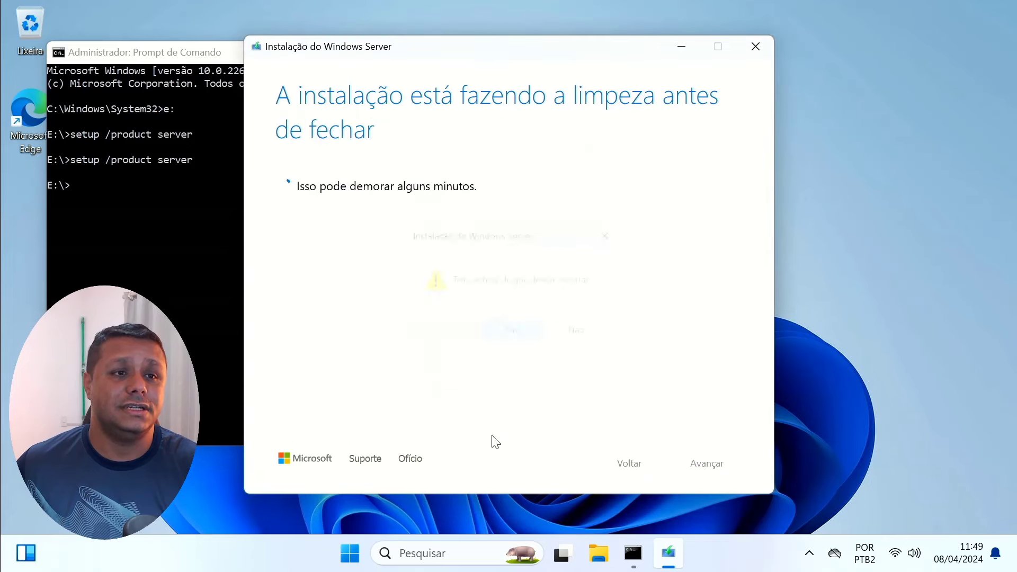
# Launch Windows 11 setup from DVD drive E:, grant it administrator permission and proceed to the update check.
pyautogui.click(597, 554)
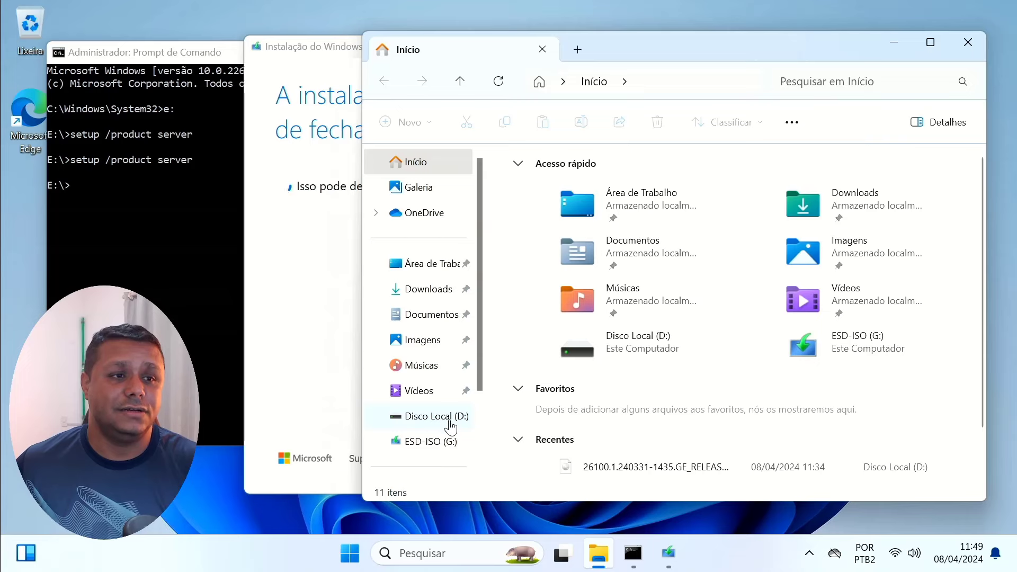
pyautogui.scroll(-2, 448, 413)
pyautogui.click(432, 362)
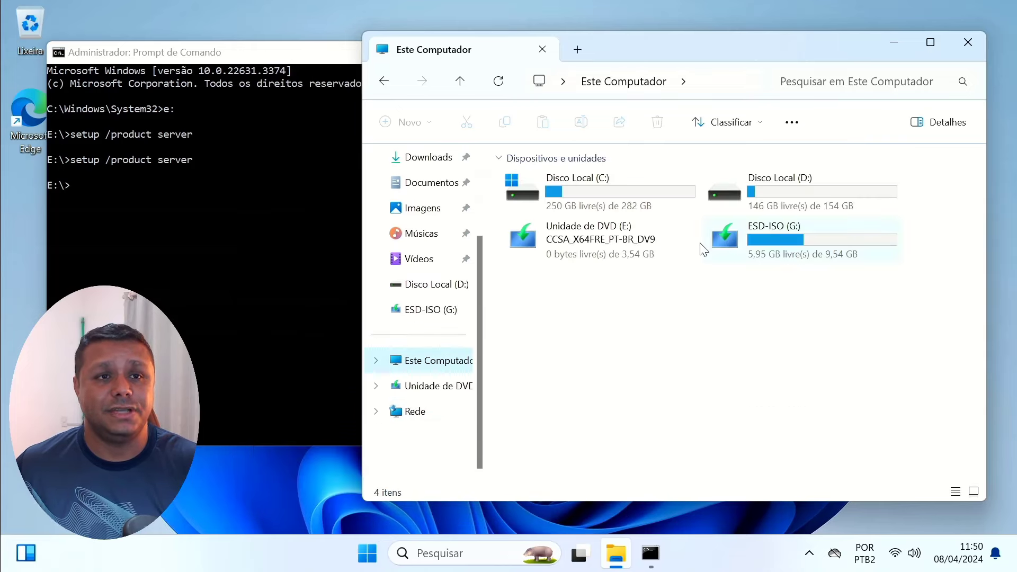
pyautogui.doubleClick(630, 240)
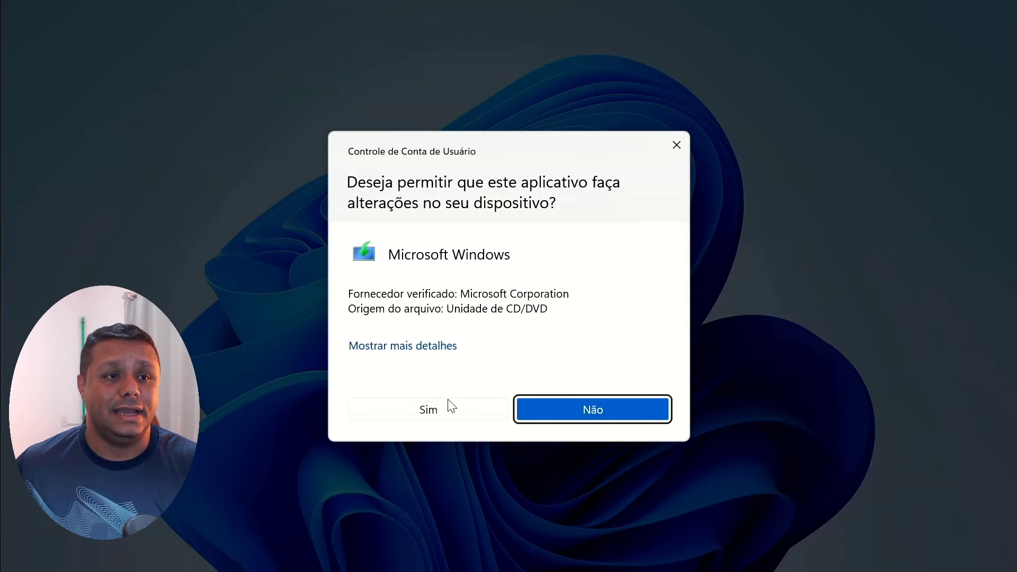
pyautogui.click(448, 417)
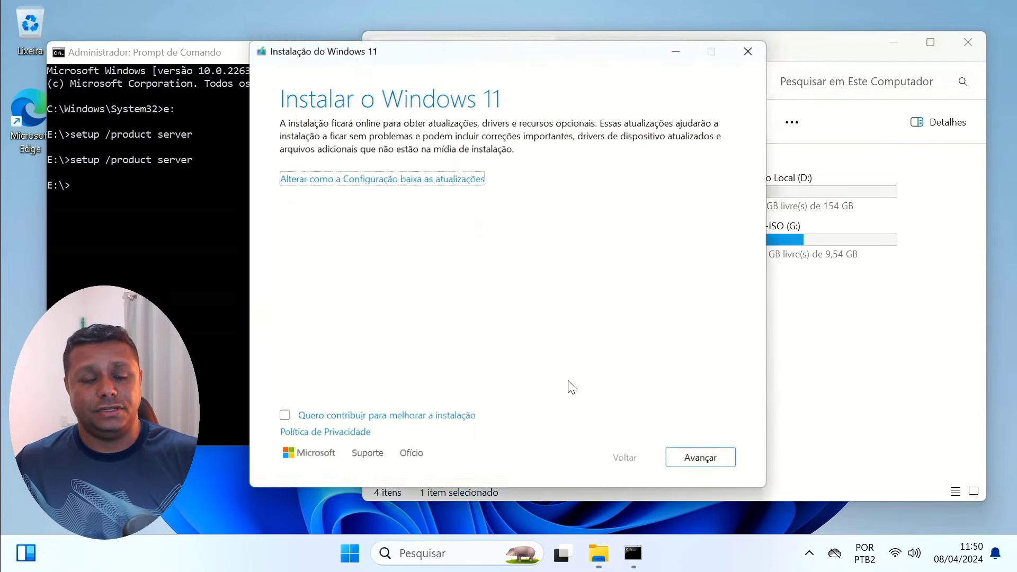
pyautogui.click(718, 463)
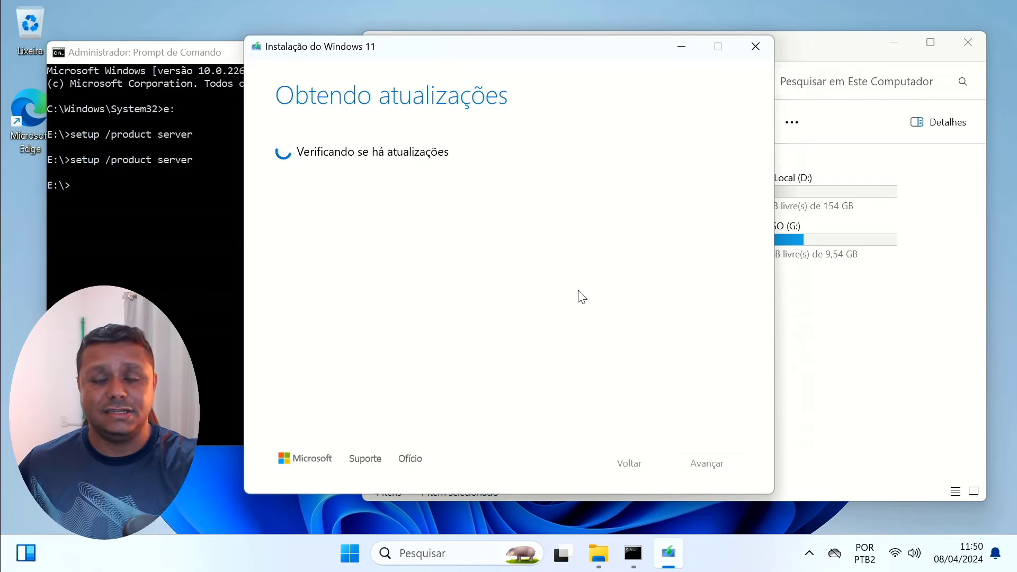
# Open Device Manager, check the current Wi-Fi connection in quick settings, and move the Device Manager window clear of the webcam area.
pyautogui.rightClick(347, 554)
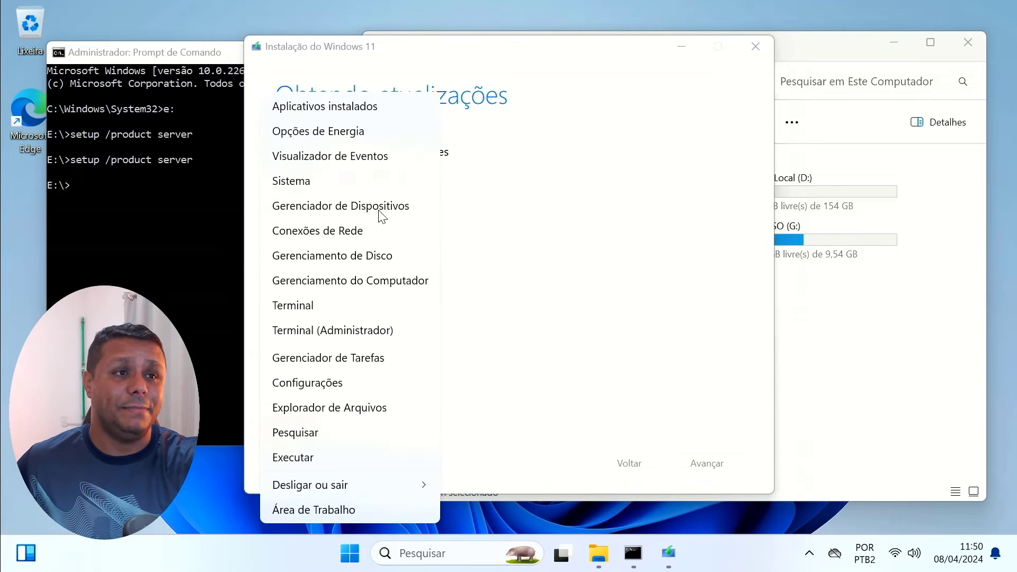
pyautogui.click(383, 212)
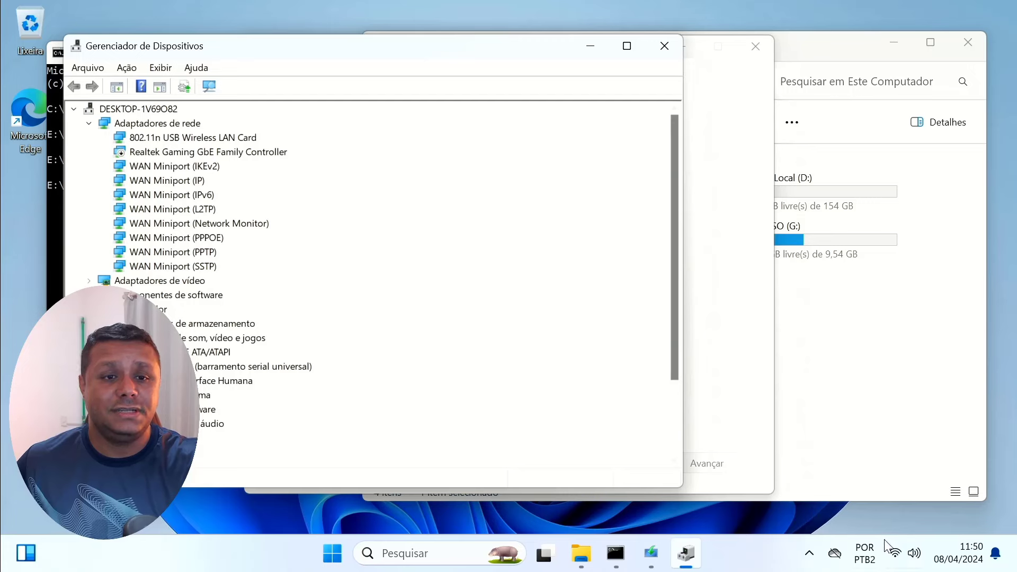
pyautogui.click(895, 553)
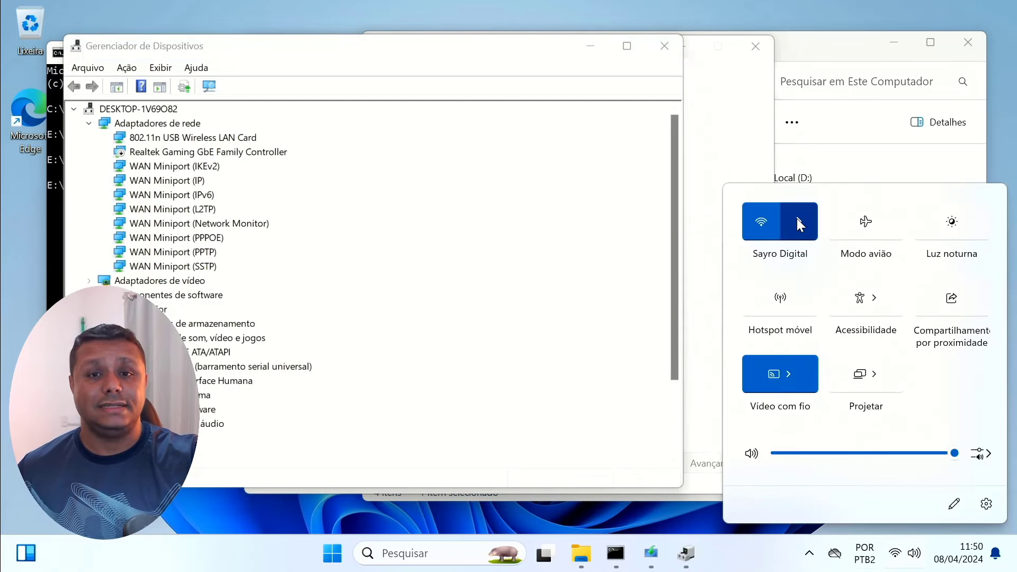
pyautogui.click(549, 57)
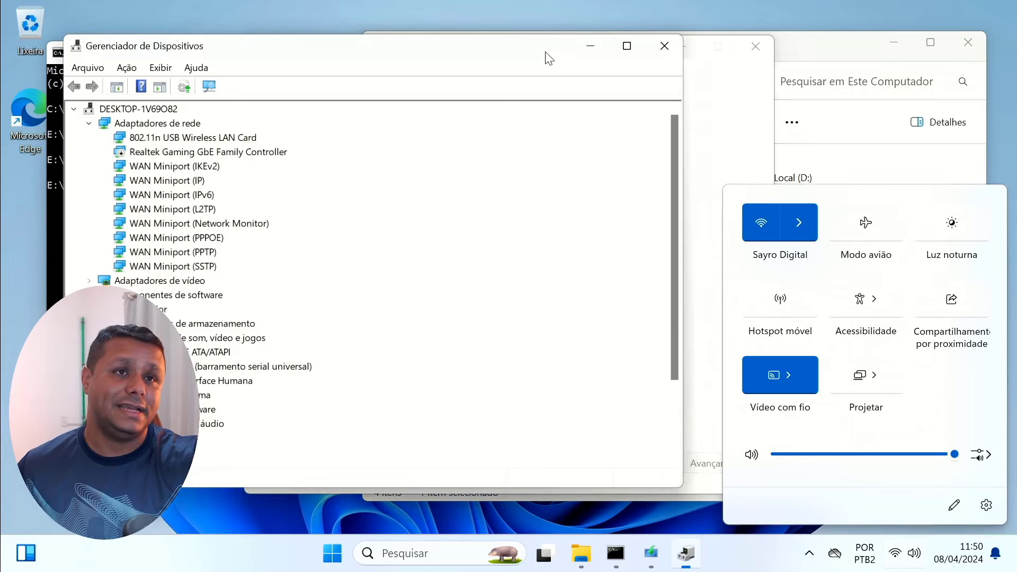
pyautogui.moveTo(549, 58); pyautogui.dragTo(758, 48)
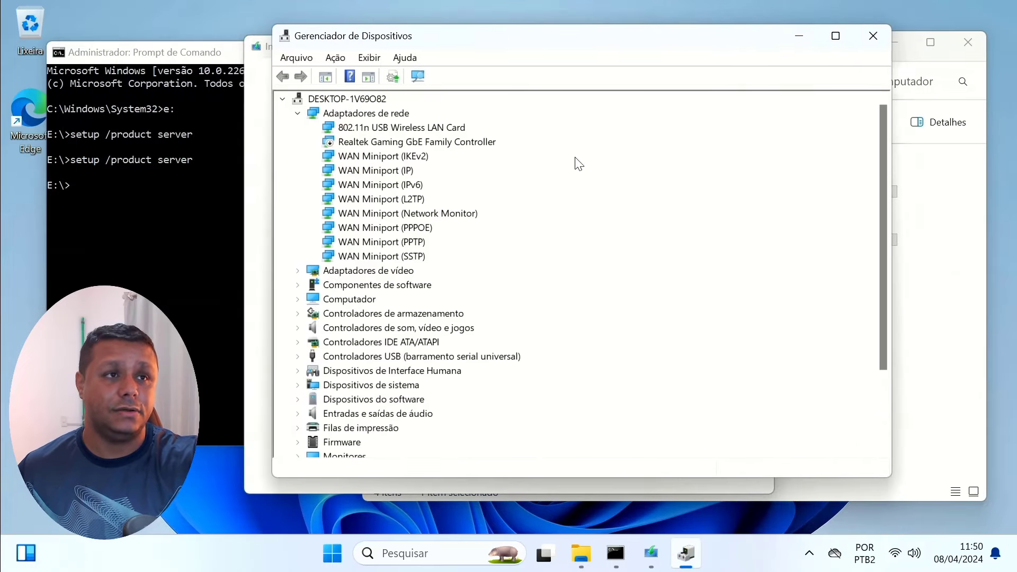
# Open the properties of the 802.11n USB Wireless LAN Card and highlight its manufacturer.
pyautogui.click(375, 127)
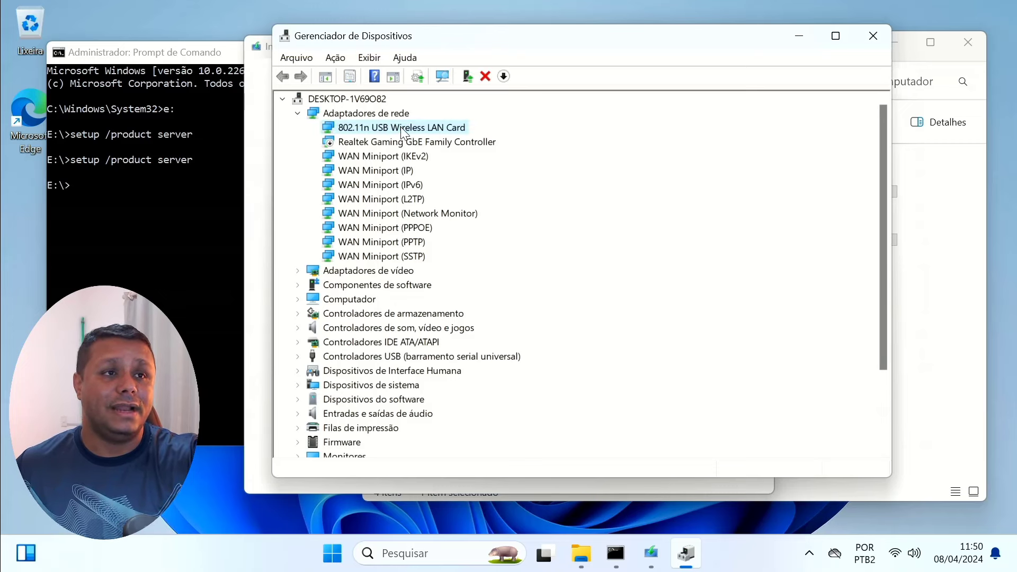
pyautogui.rightClick(438, 130)
pyautogui.click(495, 220)
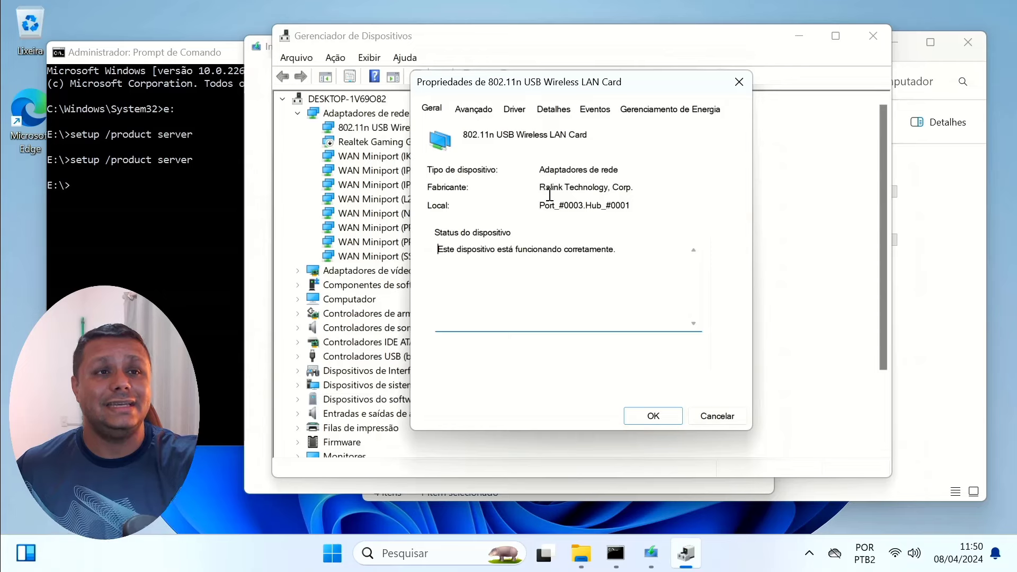
pyautogui.moveTo(554, 187); pyautogui.dragTo(634, 187)
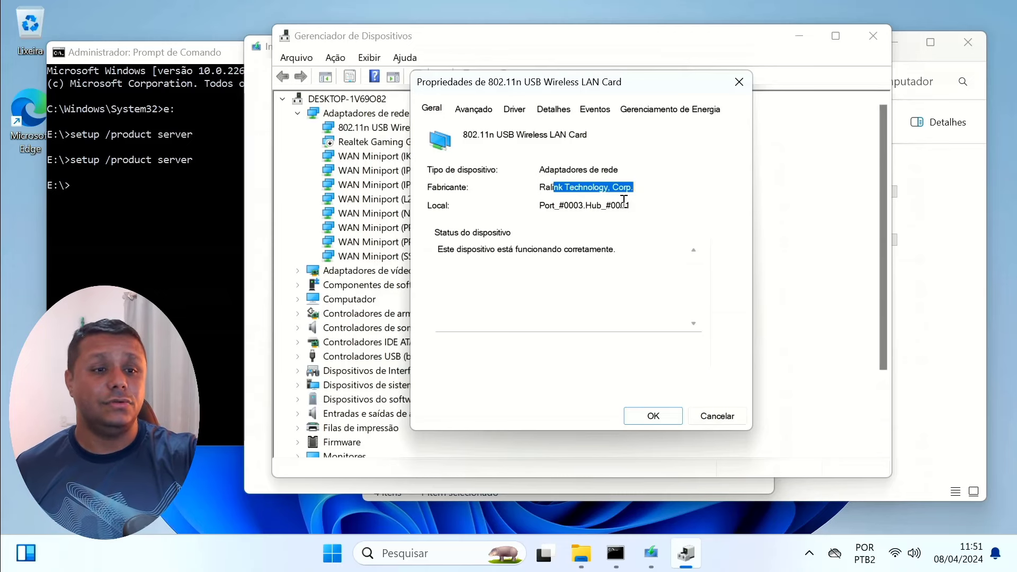
# Return to Windows 11 setup, highlight the unmet system requirement, and close the installation.
pyautogui.click(659, 568)
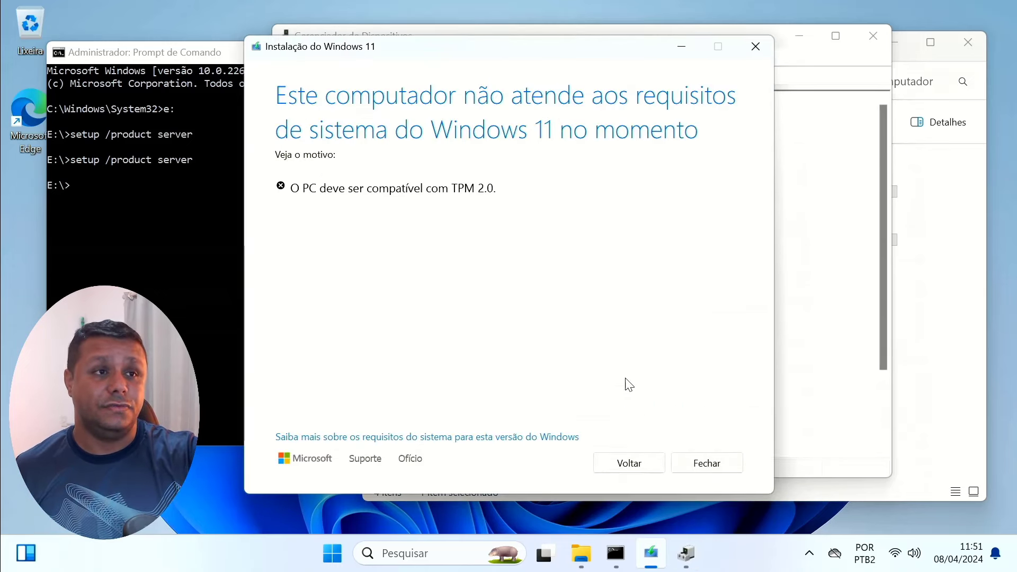
pyautogui.moveTo(379, 189); pyautogui.dragTo(496, 188)
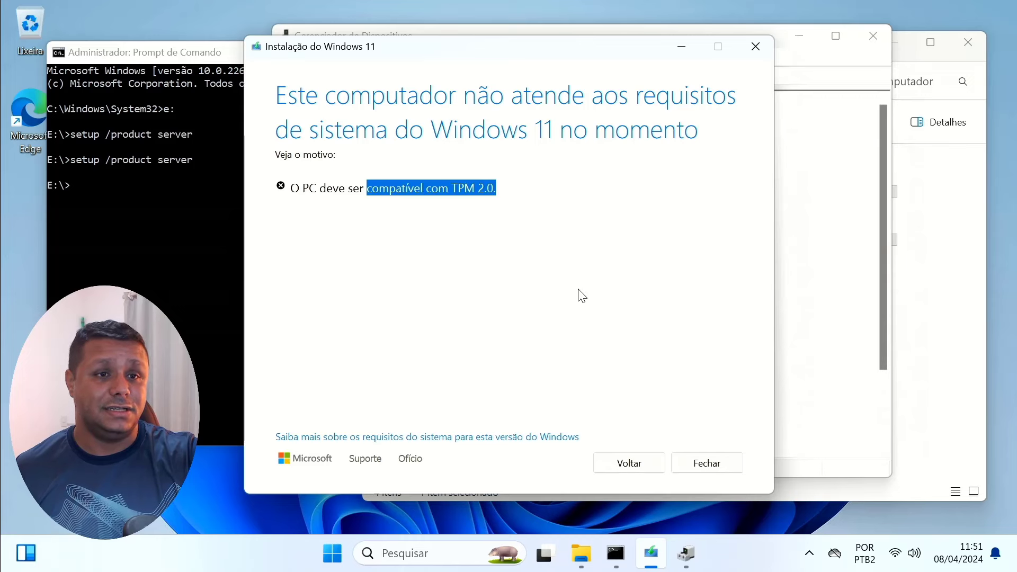
pyautogui.click(695, 466)
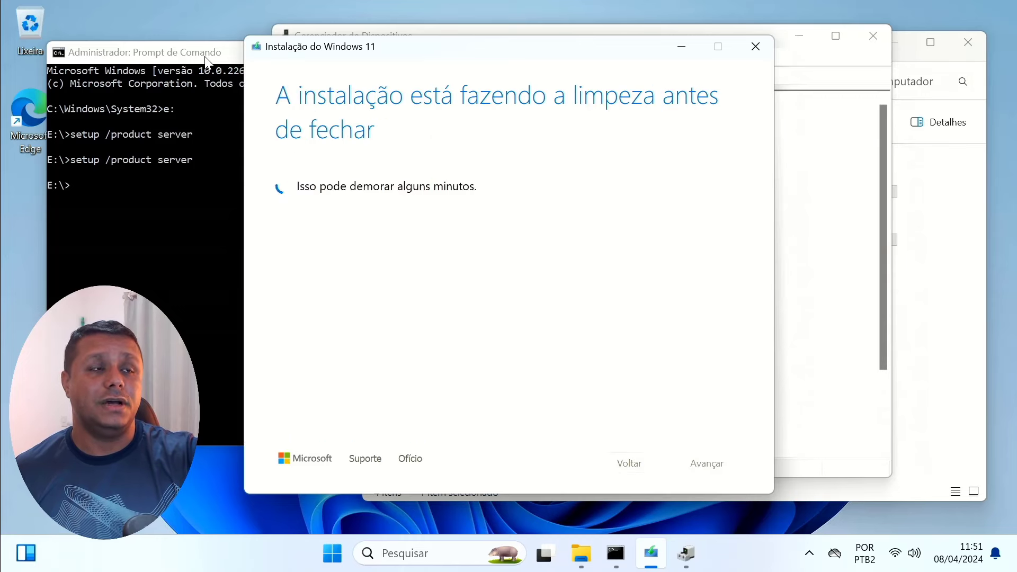
# Rerun "setup /product server" from drive E: in the administrator command prompt, and advance the Windows Server installation to the update check.
pyautogui.moveTo(207, 62); pyautogui.dragTo(423, 75)
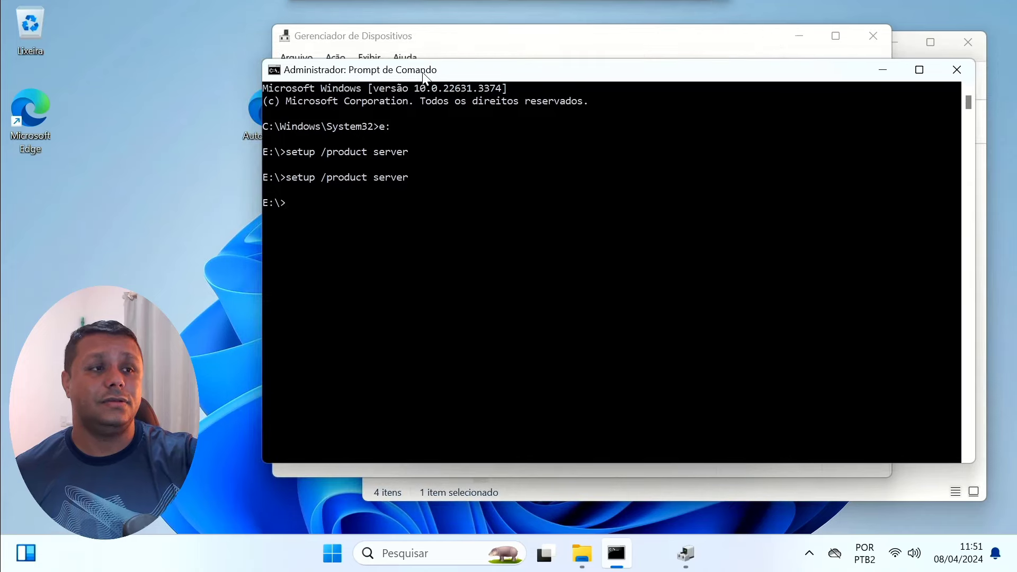
pyautogui.press('Up')
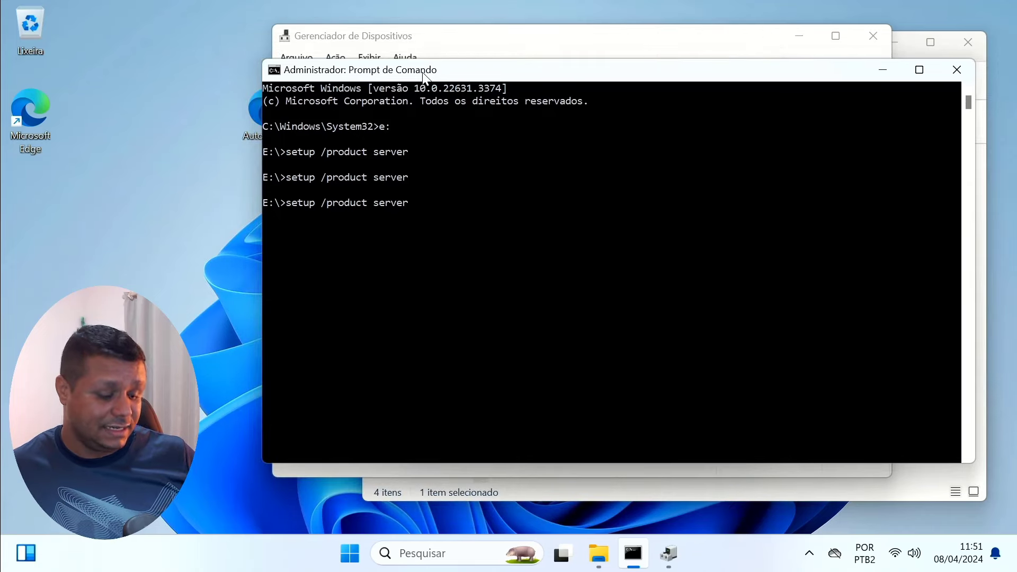
pyautogui.press('Return')
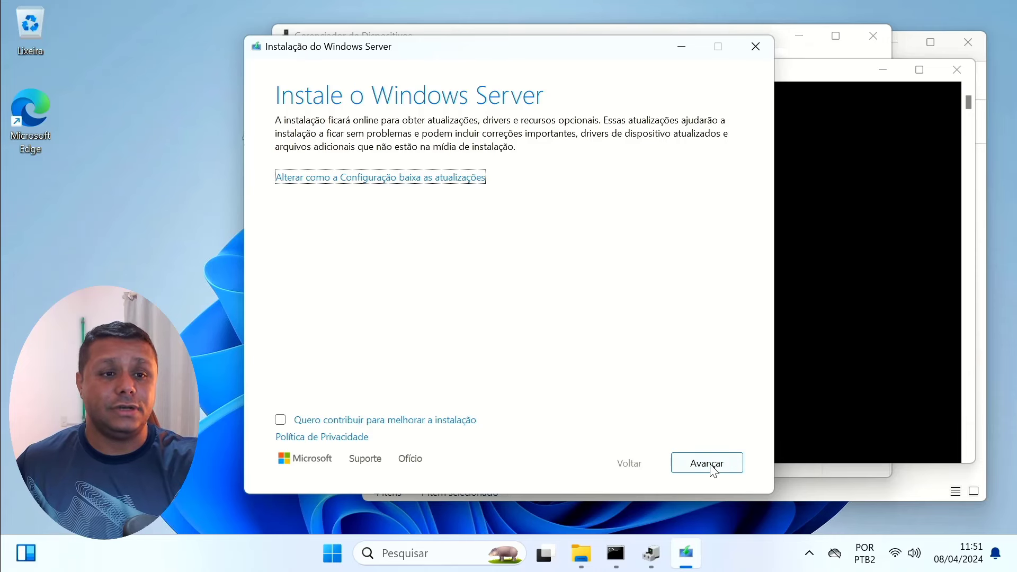
pyautogui.click(709, 464)
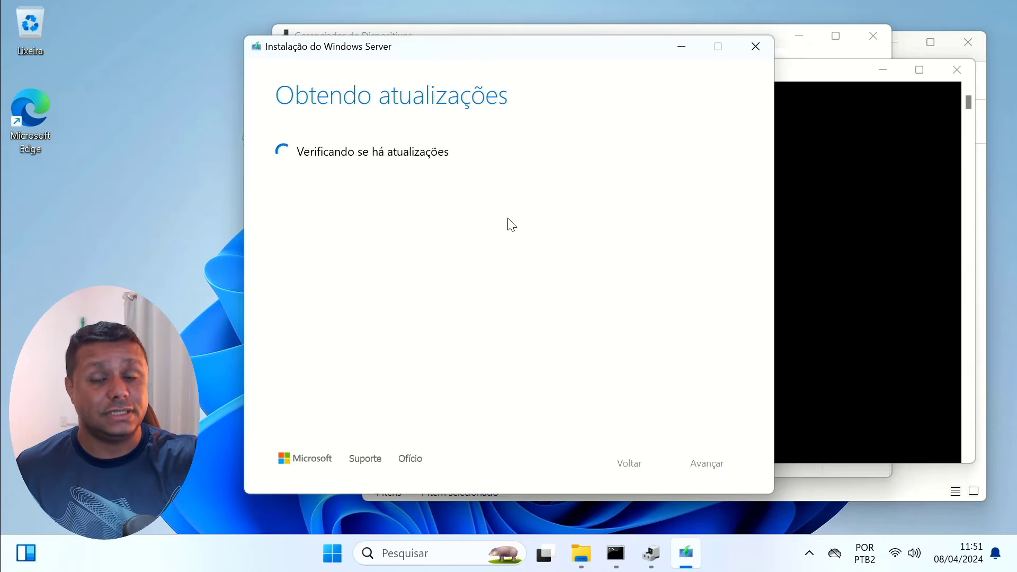
# Switch back to Device Manager, examine the manufacturer in the 802.11n USB Wireless LAN Card properties, and cancel the dialog.
pyautogui.click(806, 76)
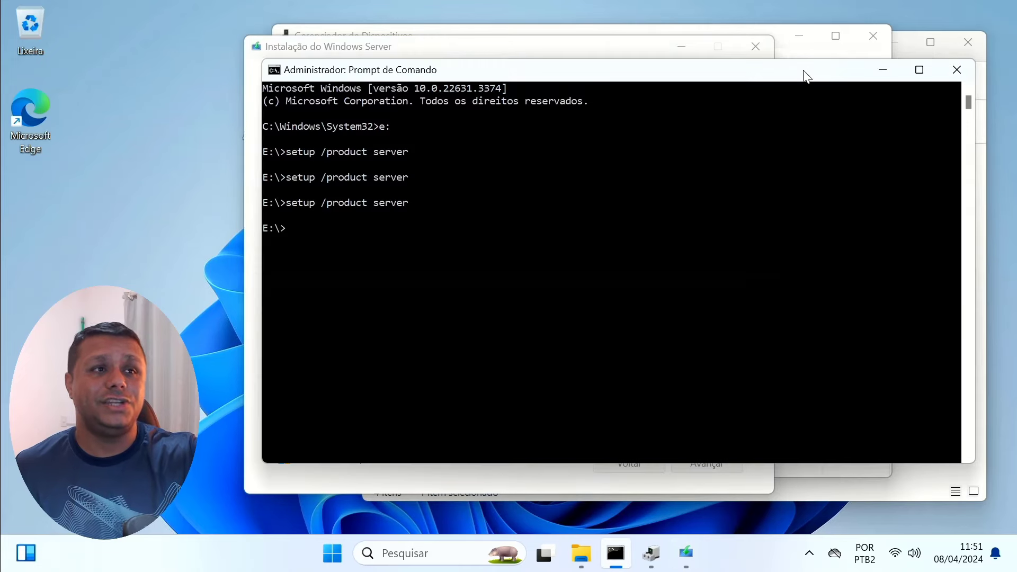
pyautogui.click(662, 556)
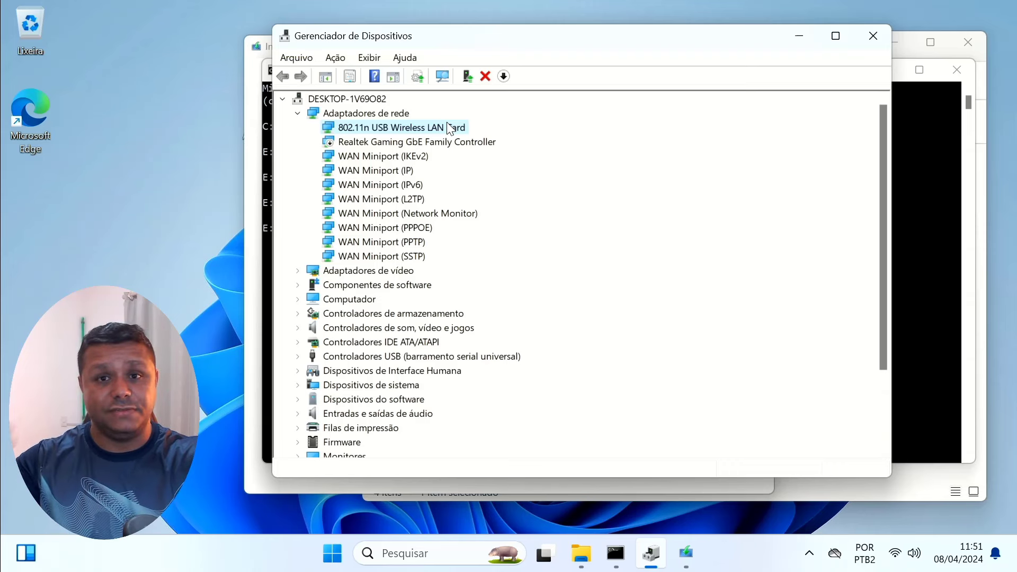
pyautogui.rightClick(384, 132)
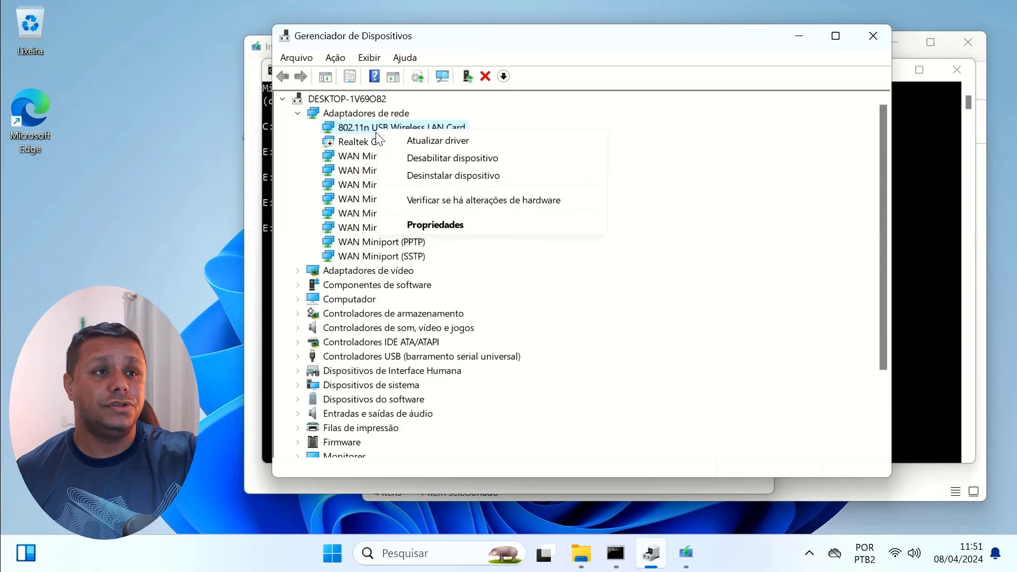
pyautogui.click(421, 224)
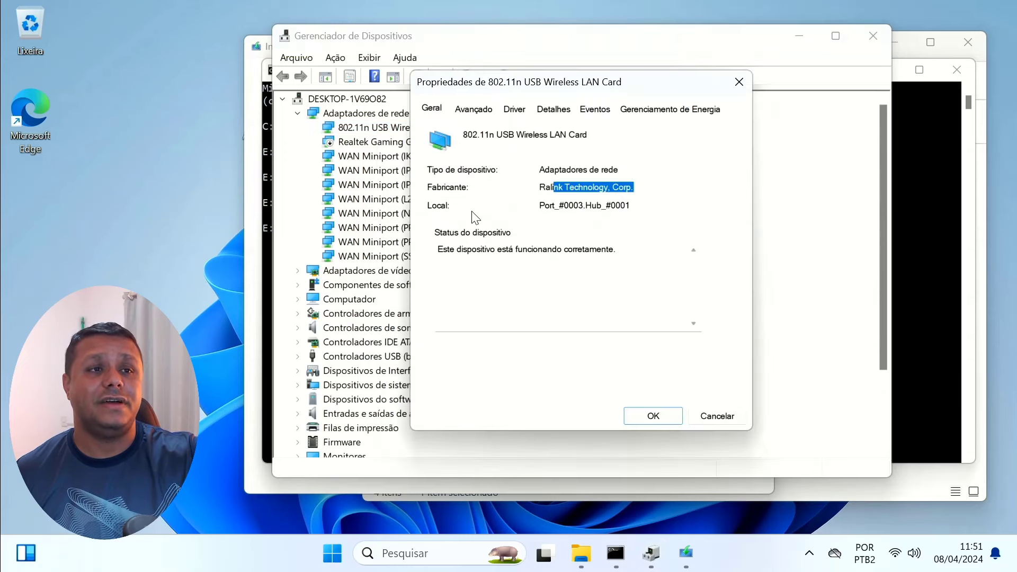
pyautogui.moveTo(562, 189); pyautogui.dragTo(530, 195)
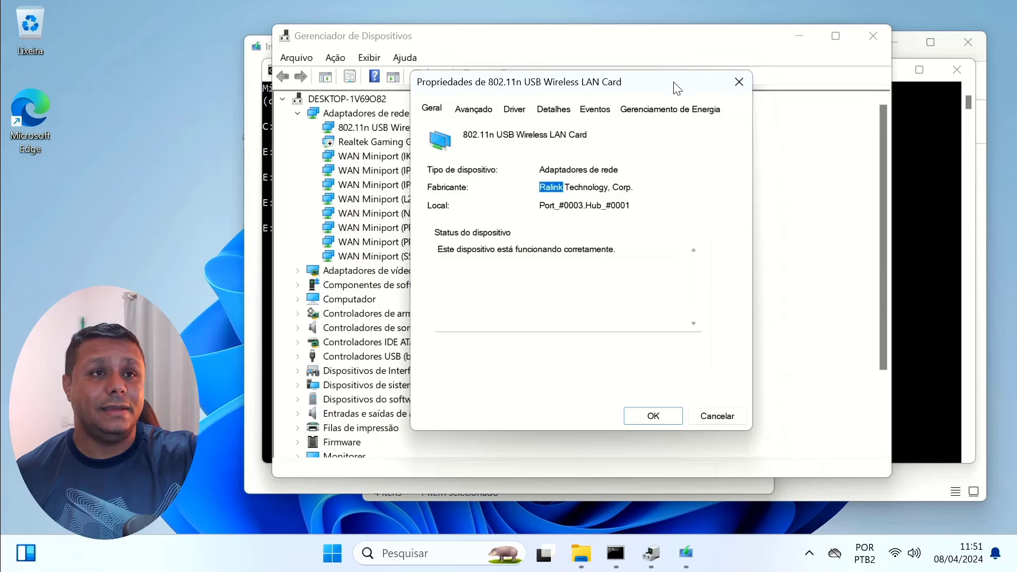
pyautogui.moveTo(675, 87); pyautogui.dragTo(789, 60)
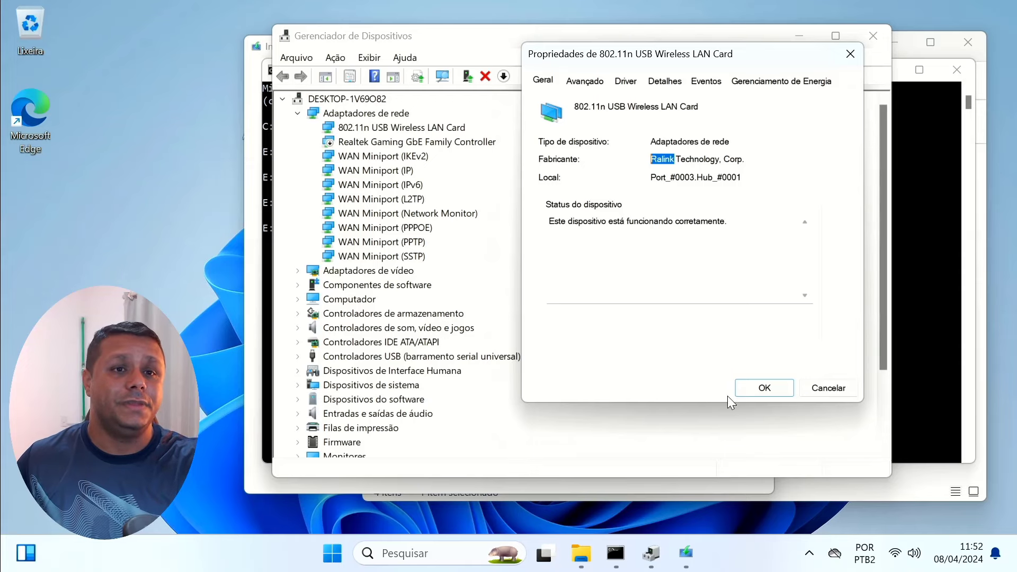
pyautogui.click(829, 388)
# Reopen the wireless LAN card's properties after selecting the Realtek controller, highlight the card's manufacturer again, and cancel the dialog.
pyautogui.click(373, 143)
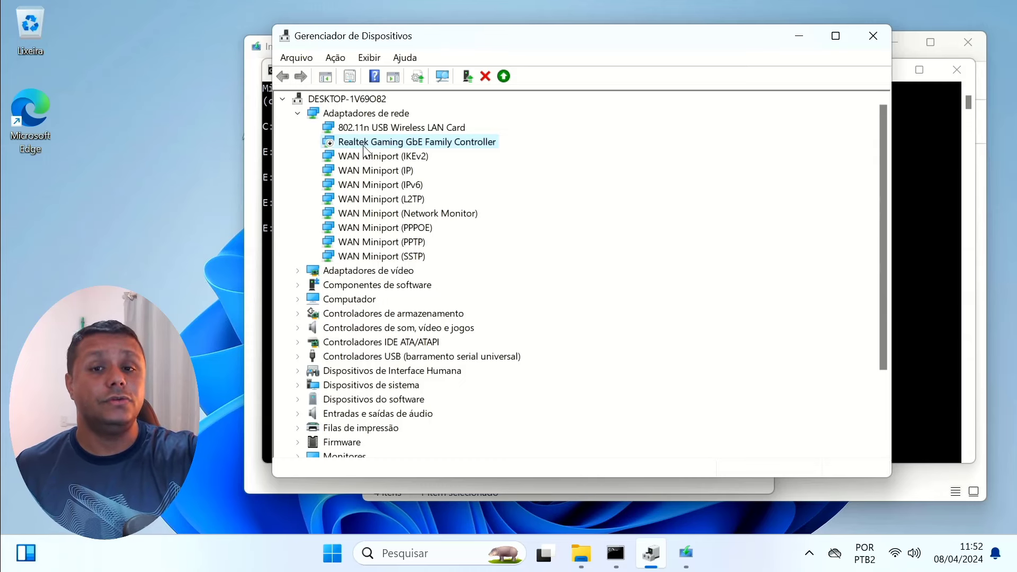
pyautogui.click(389, 132)
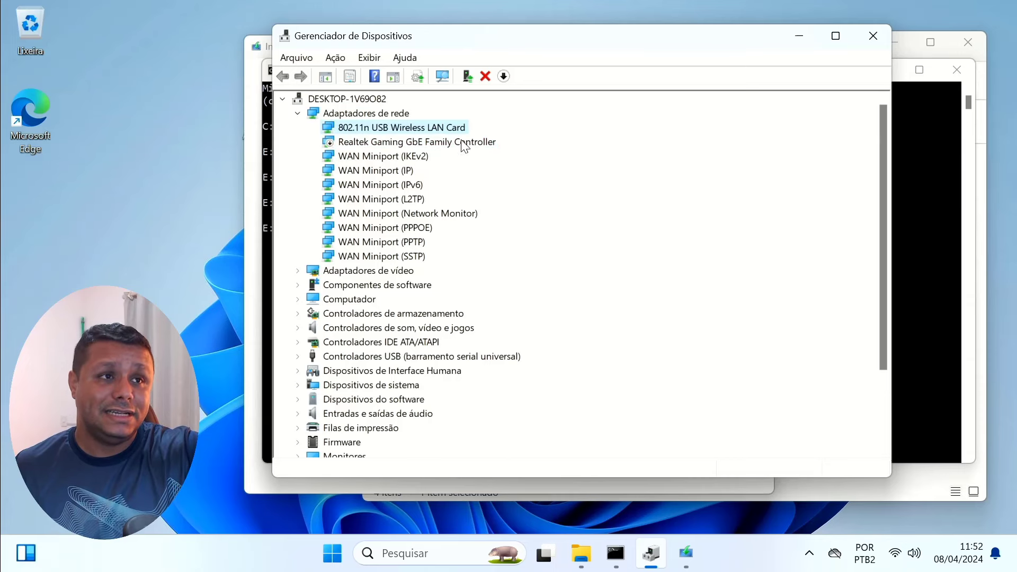
pyautogui.rightClick(411, 126)
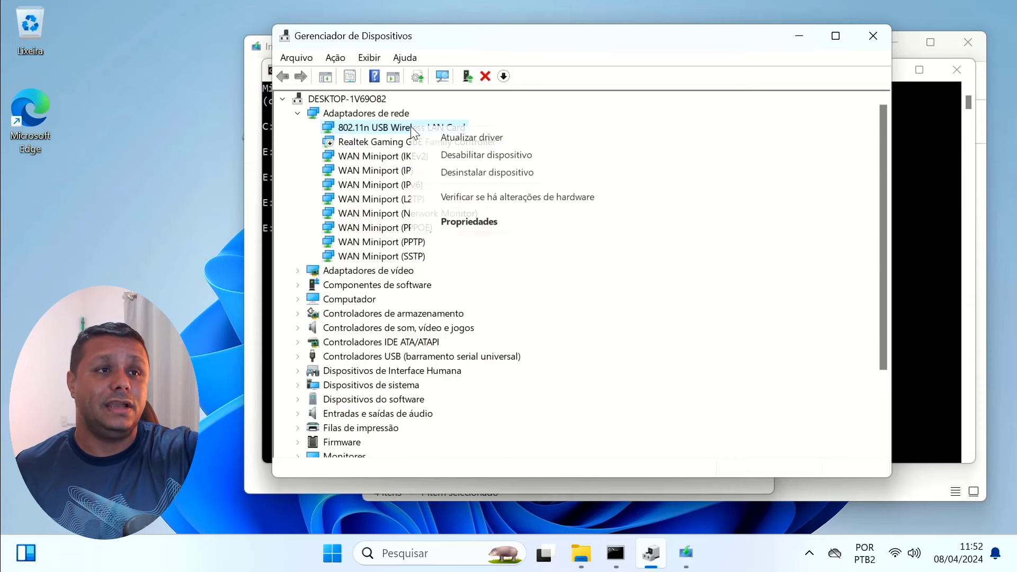
pyautogui.click(469, 221)
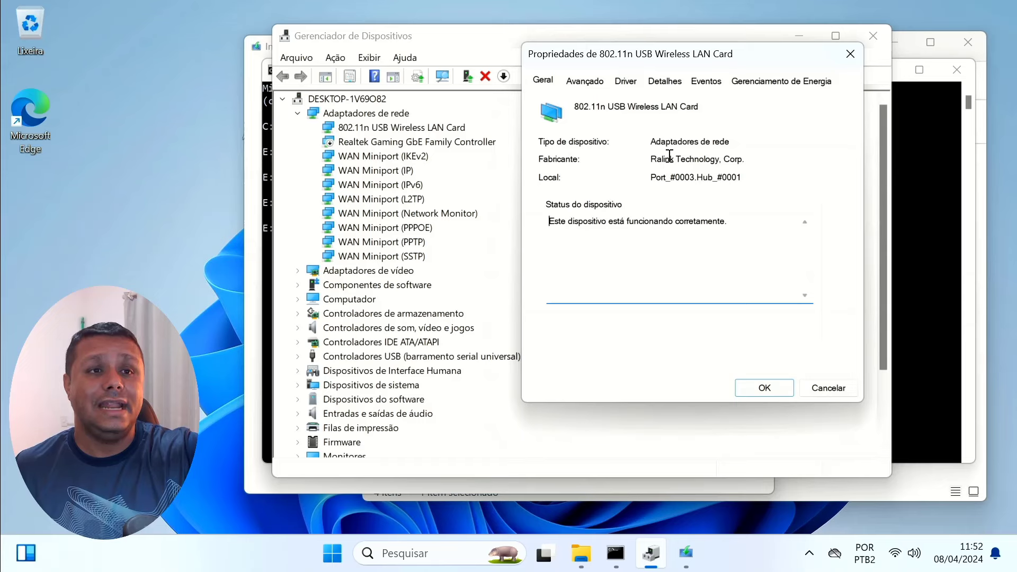
pyautogui.moveTo(675, 160); pyautogui.dragTo(650, 160)
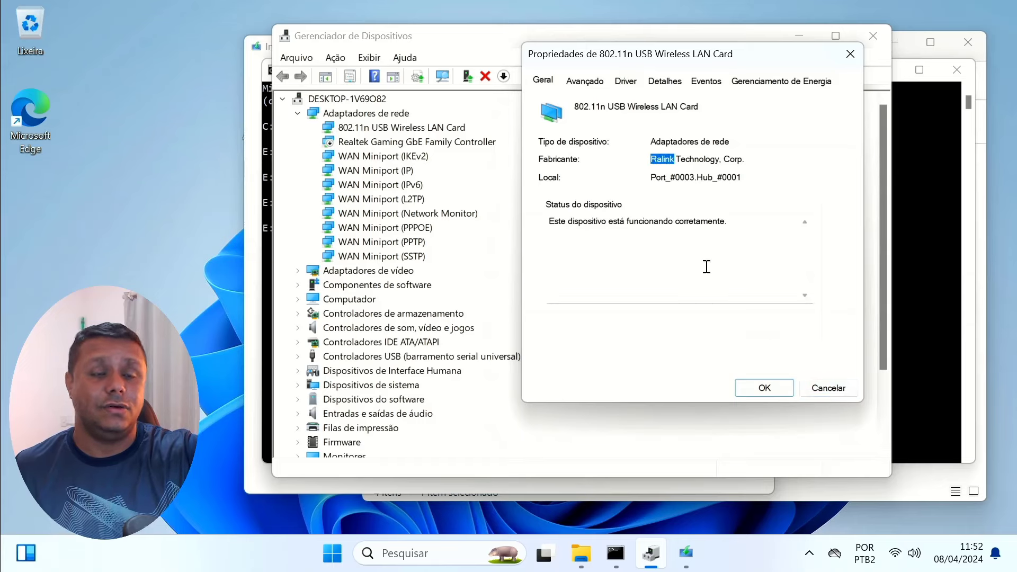
pyautogui.click(826, 386)
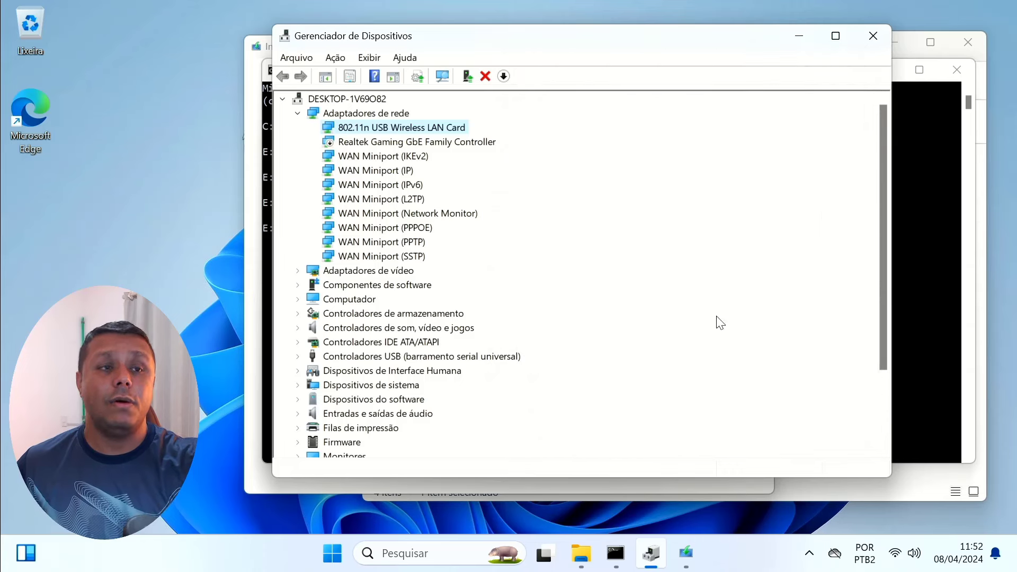
# Examine the manufacturer in the Realtek Gaming GbE Family Controller properties, close the dialog, and reselect the 802.11n USB Wireless LAN Card.
pyautogui.click(416, 142)
pyautogui.rightClick(416, 142)
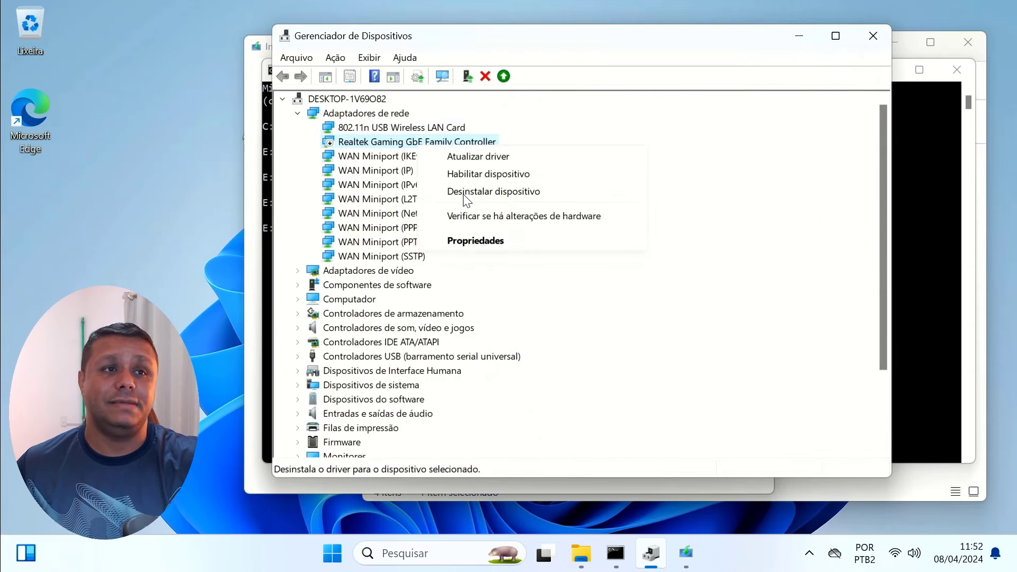
pyautogui.click(490, 245)
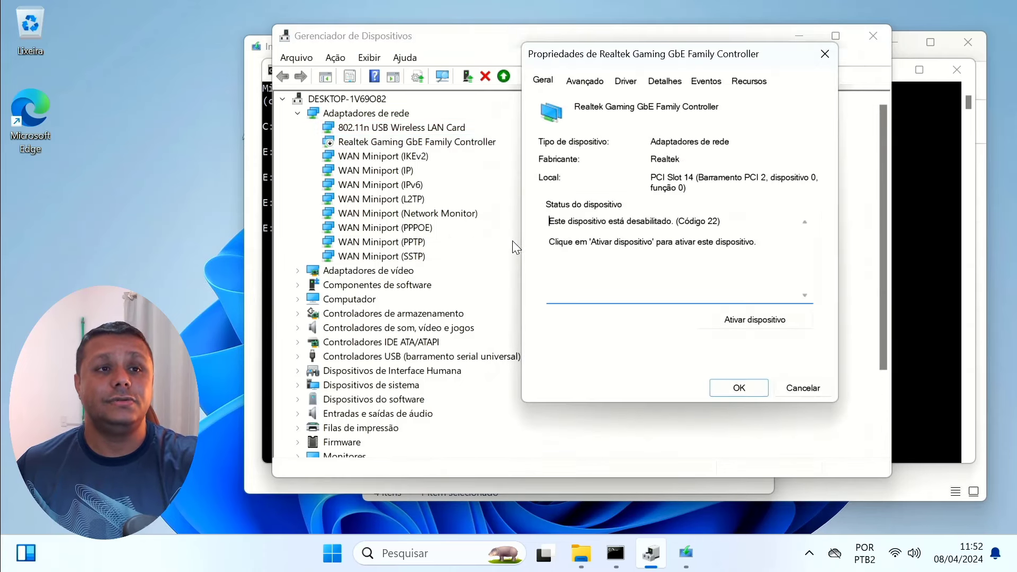
pyautogui.moveTo(655, 159); pyautogui.dragTo(697, 161)
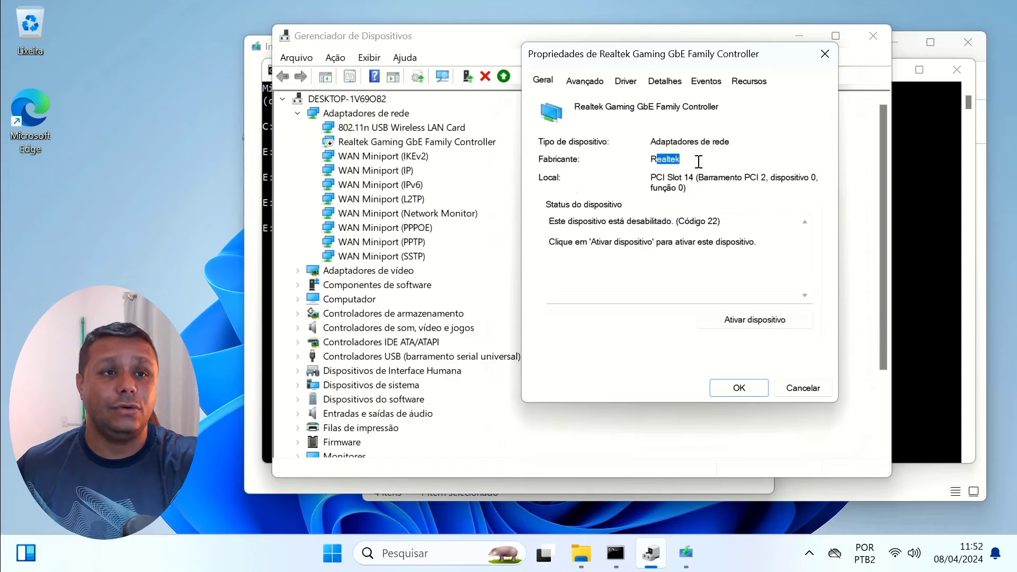
pyautogui.click(817, 59)
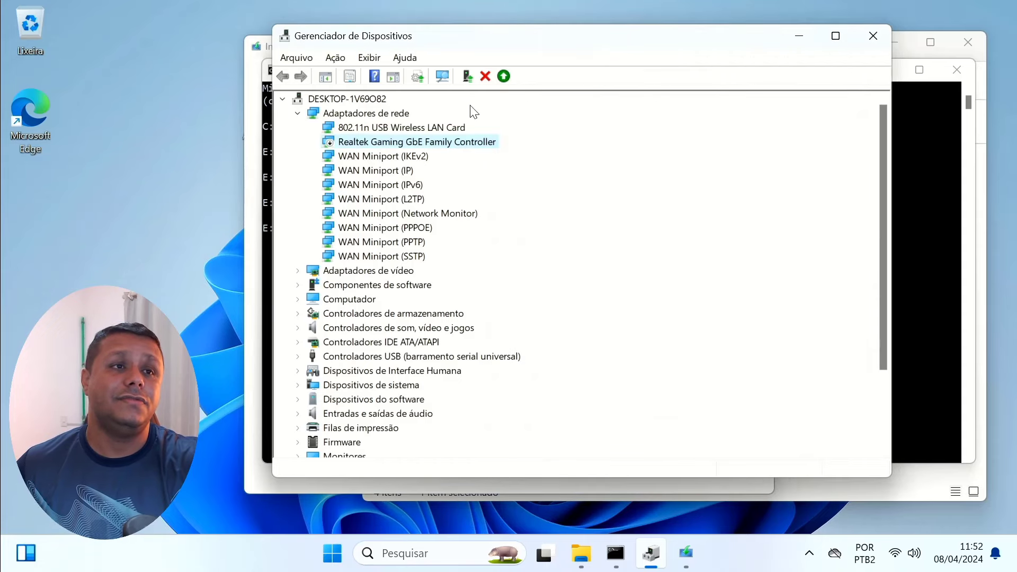
pyautogui.click(428, 128)
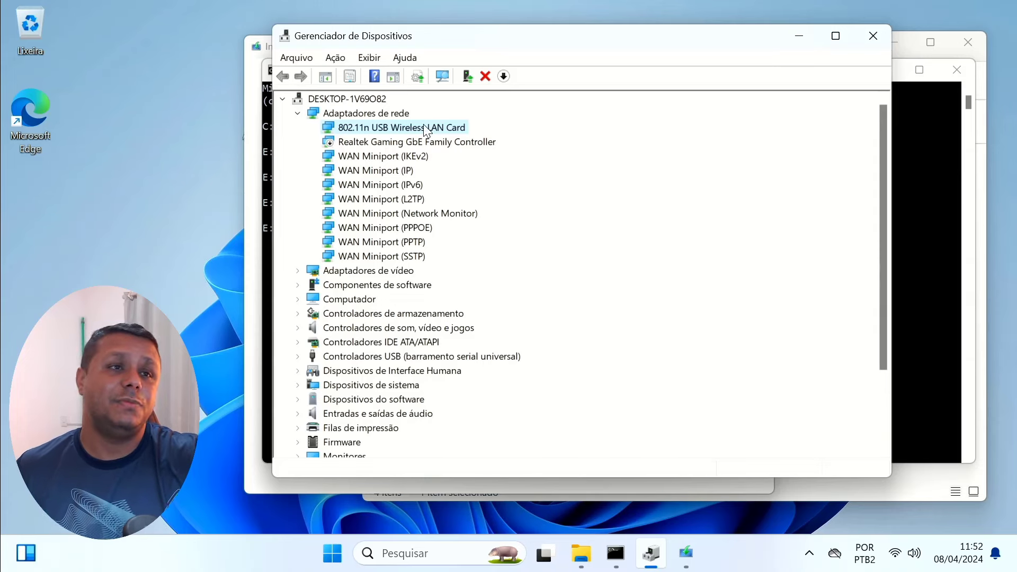
# Return to the Windows Server installation, accept the licence terms, and continue past the choice of what to keep.
pyautogui.click(688, 553)
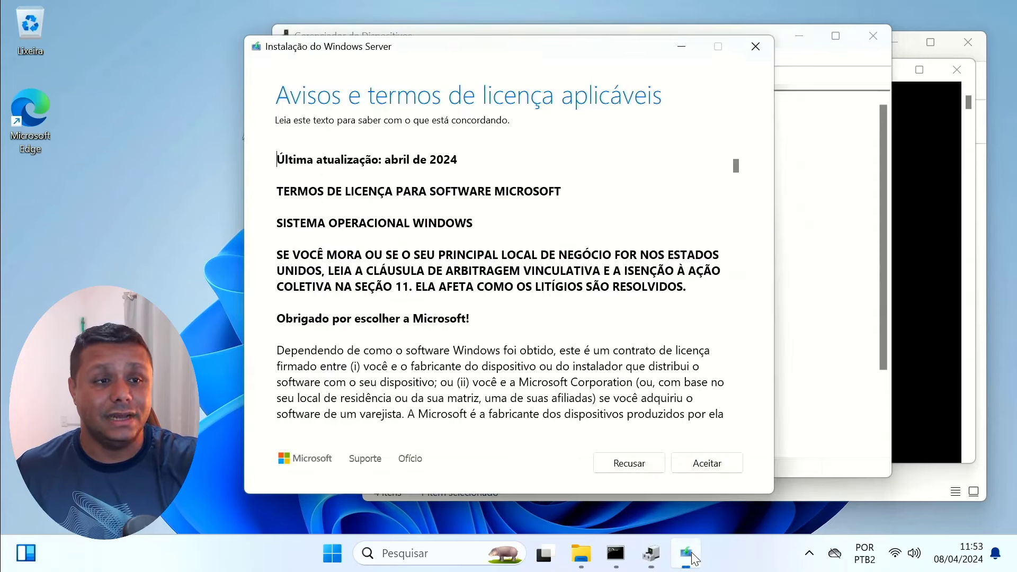
pyautogui.moveTo(531, 57); pyautogui.dragTo(582, 70)
pyautogui.click(761, 470)
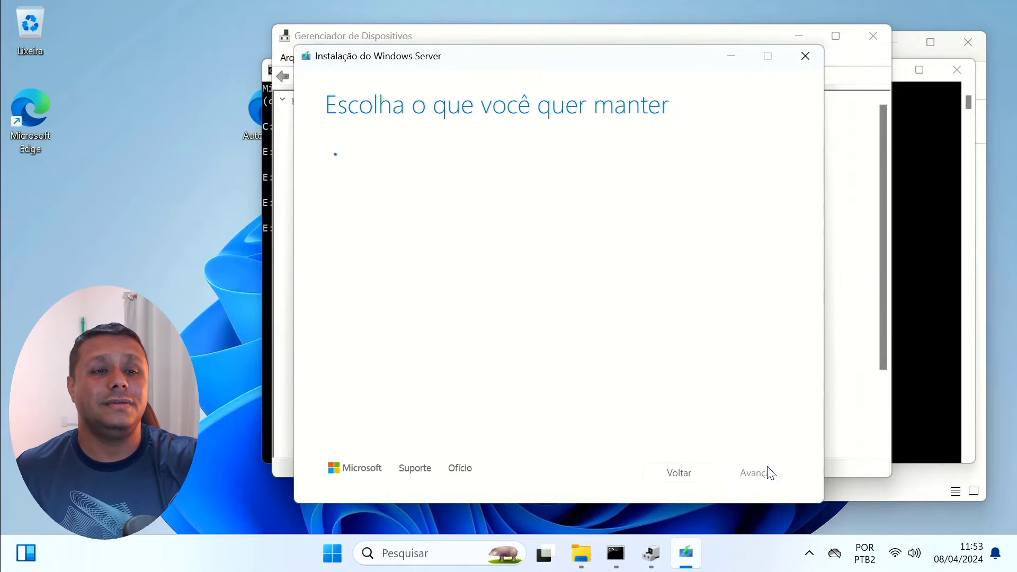
pyautogui.click(749, 474)
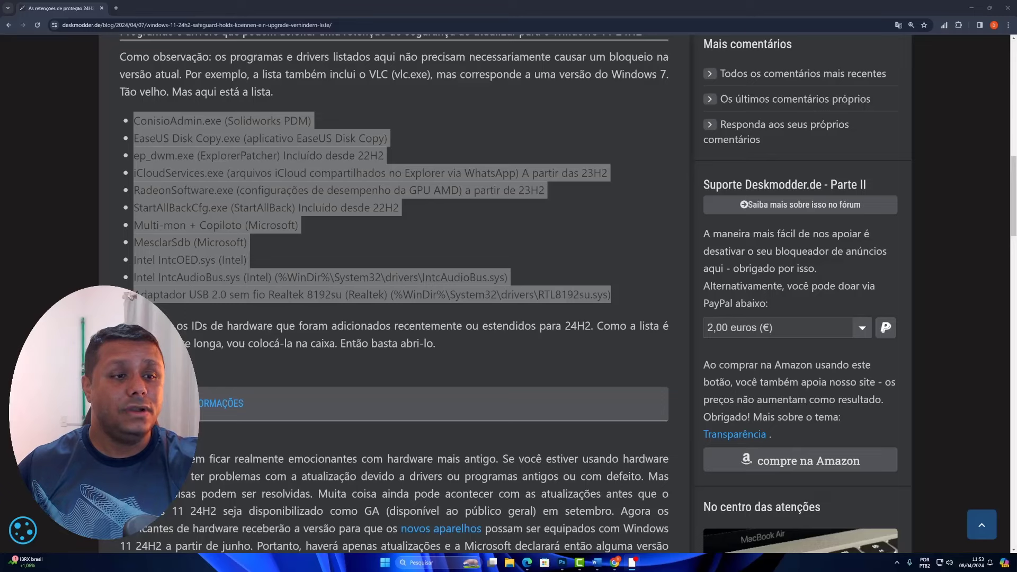
# Switch back to the Deskmodder article in the browser and highlight the VLC (vlc.exe) mention and the introductory note above the program list.
pyautogui.hotkey('alt', 'Tab')
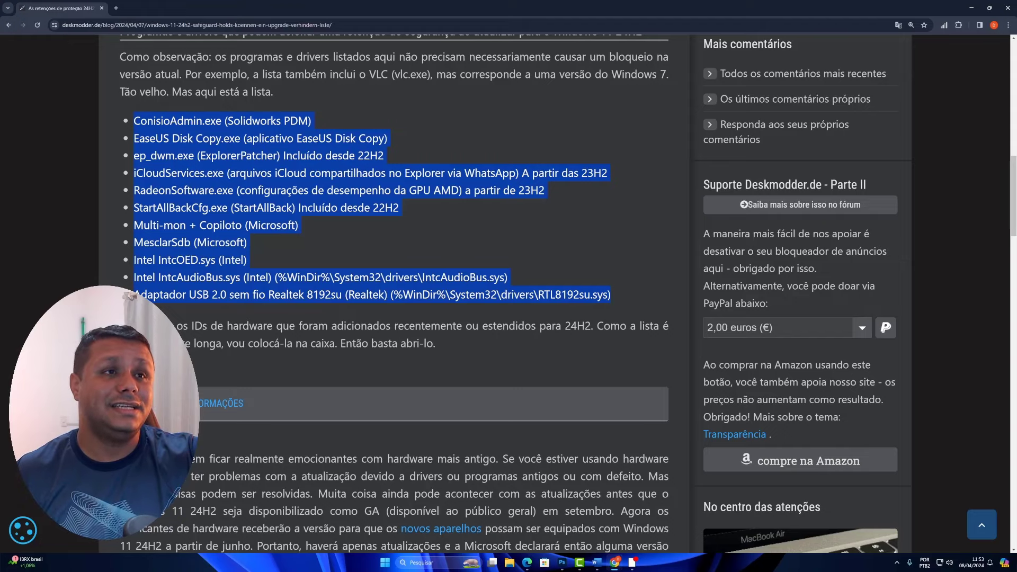
pyautogui.moveTo(370, 75); pyautogui.dragTo(427, 75)
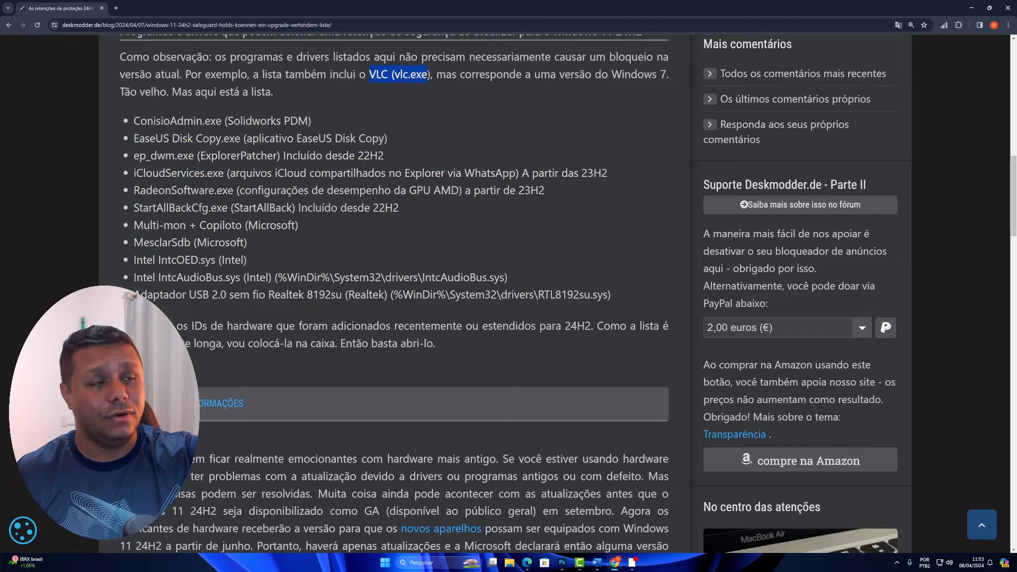
pyautogui.scroll(1, 509, 291)
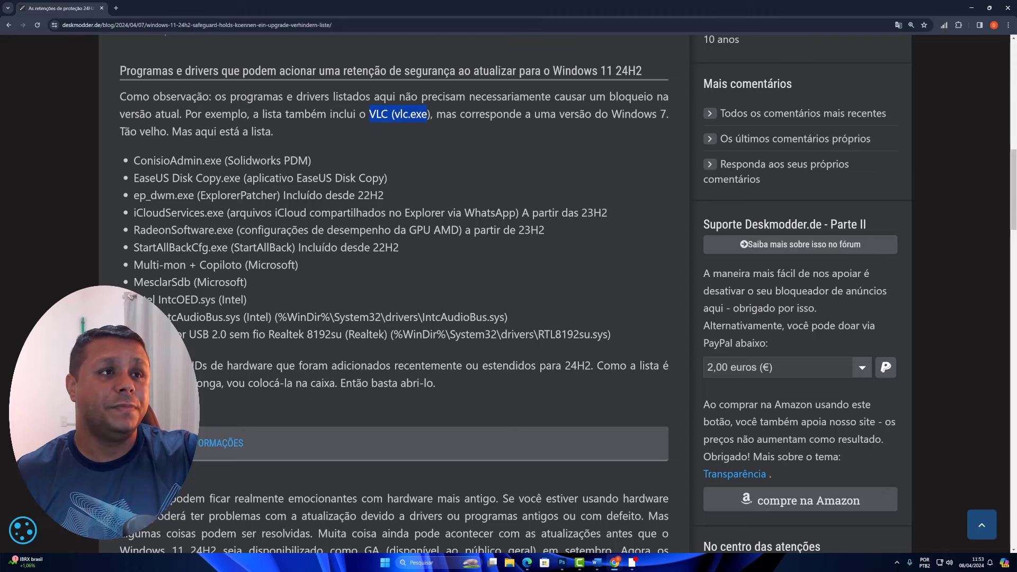
pyautogui.moveTo(231, 97); pyautogui.dragTo(286, 130)
pyautogui.scroll(-1, 297, 247)
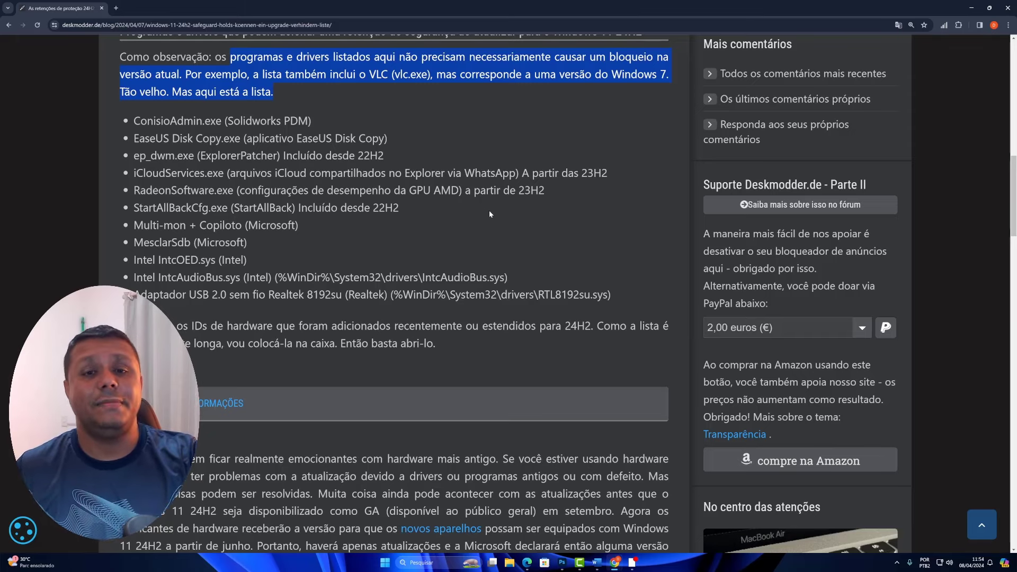
# Highlight the Realtek 8192su wireless adapter entry and the Intel IntcOED.sys and IntcAudioBus.sys entries in the list of blocking drivers.
pyautogui.moveTo(229, 295); pyautogui.dragTo(318, 295)
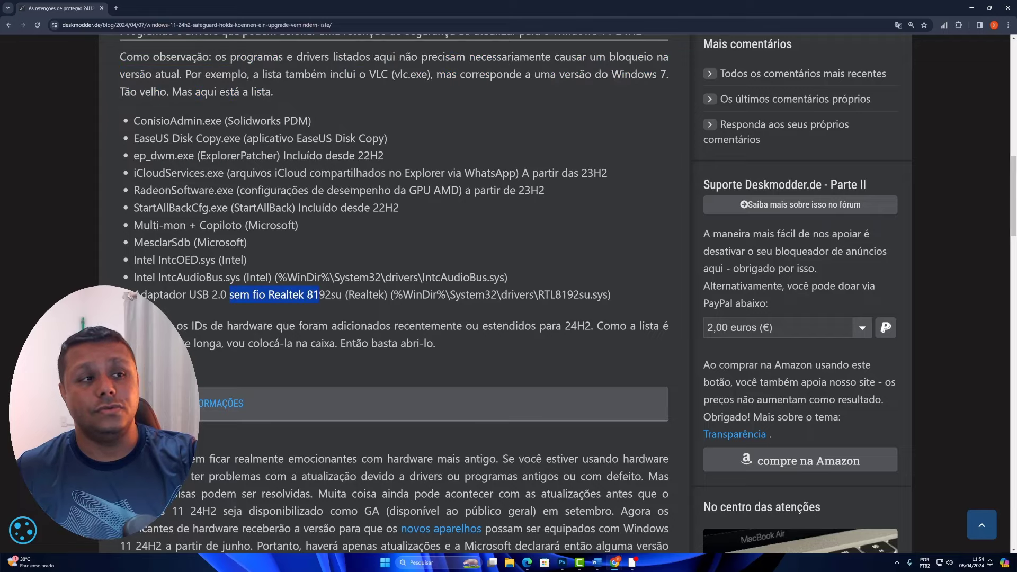
pyautogui.scroll(-1, 394, 294)
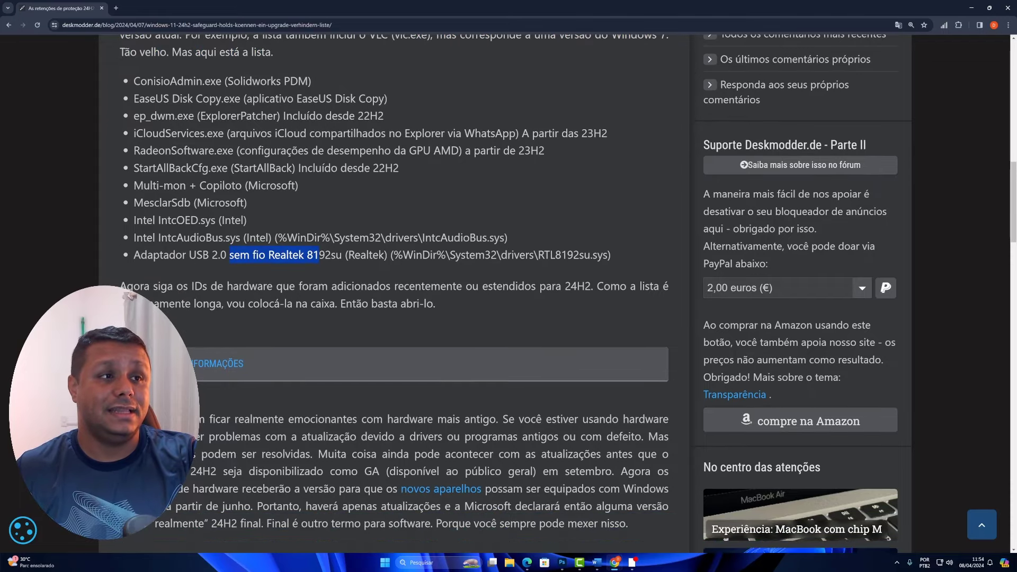
pyautogui.doubleClick(173, 220)
pyautogui.moveTo(153, 238); pyautogui.dragTo(255, 246)
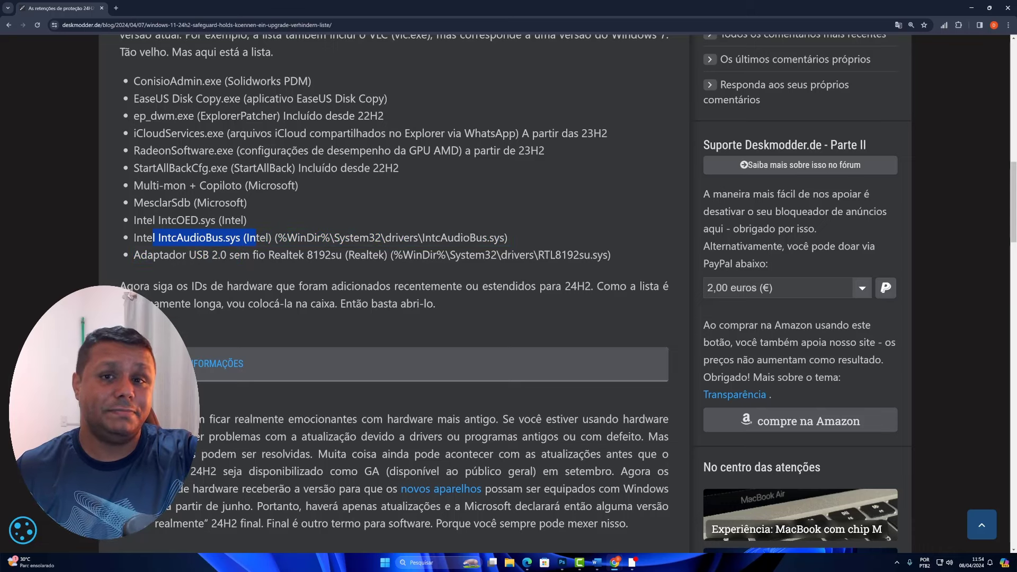
pyautogui.moveTo(204, 255); pyautogui.dragTo(267, 255)
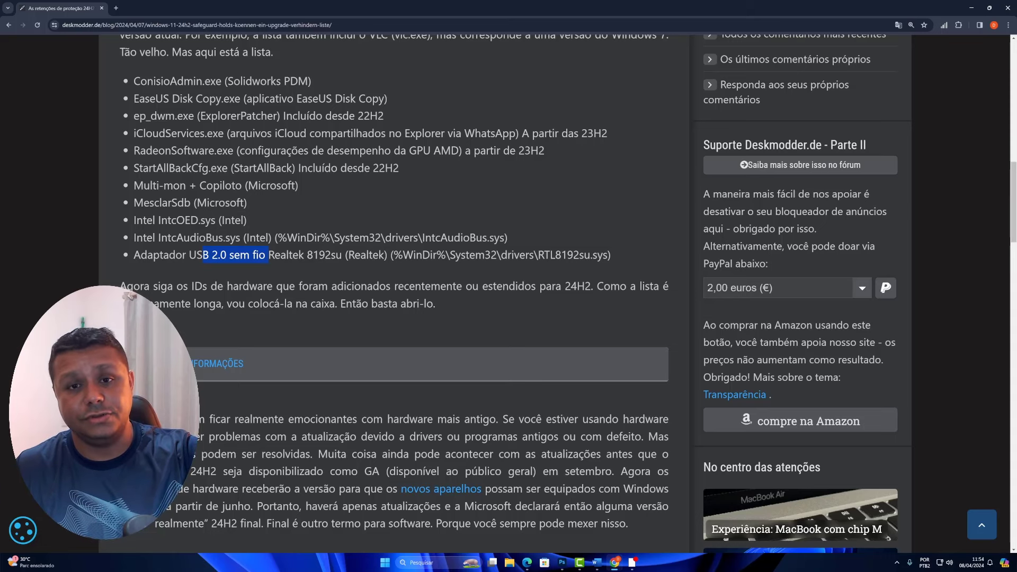